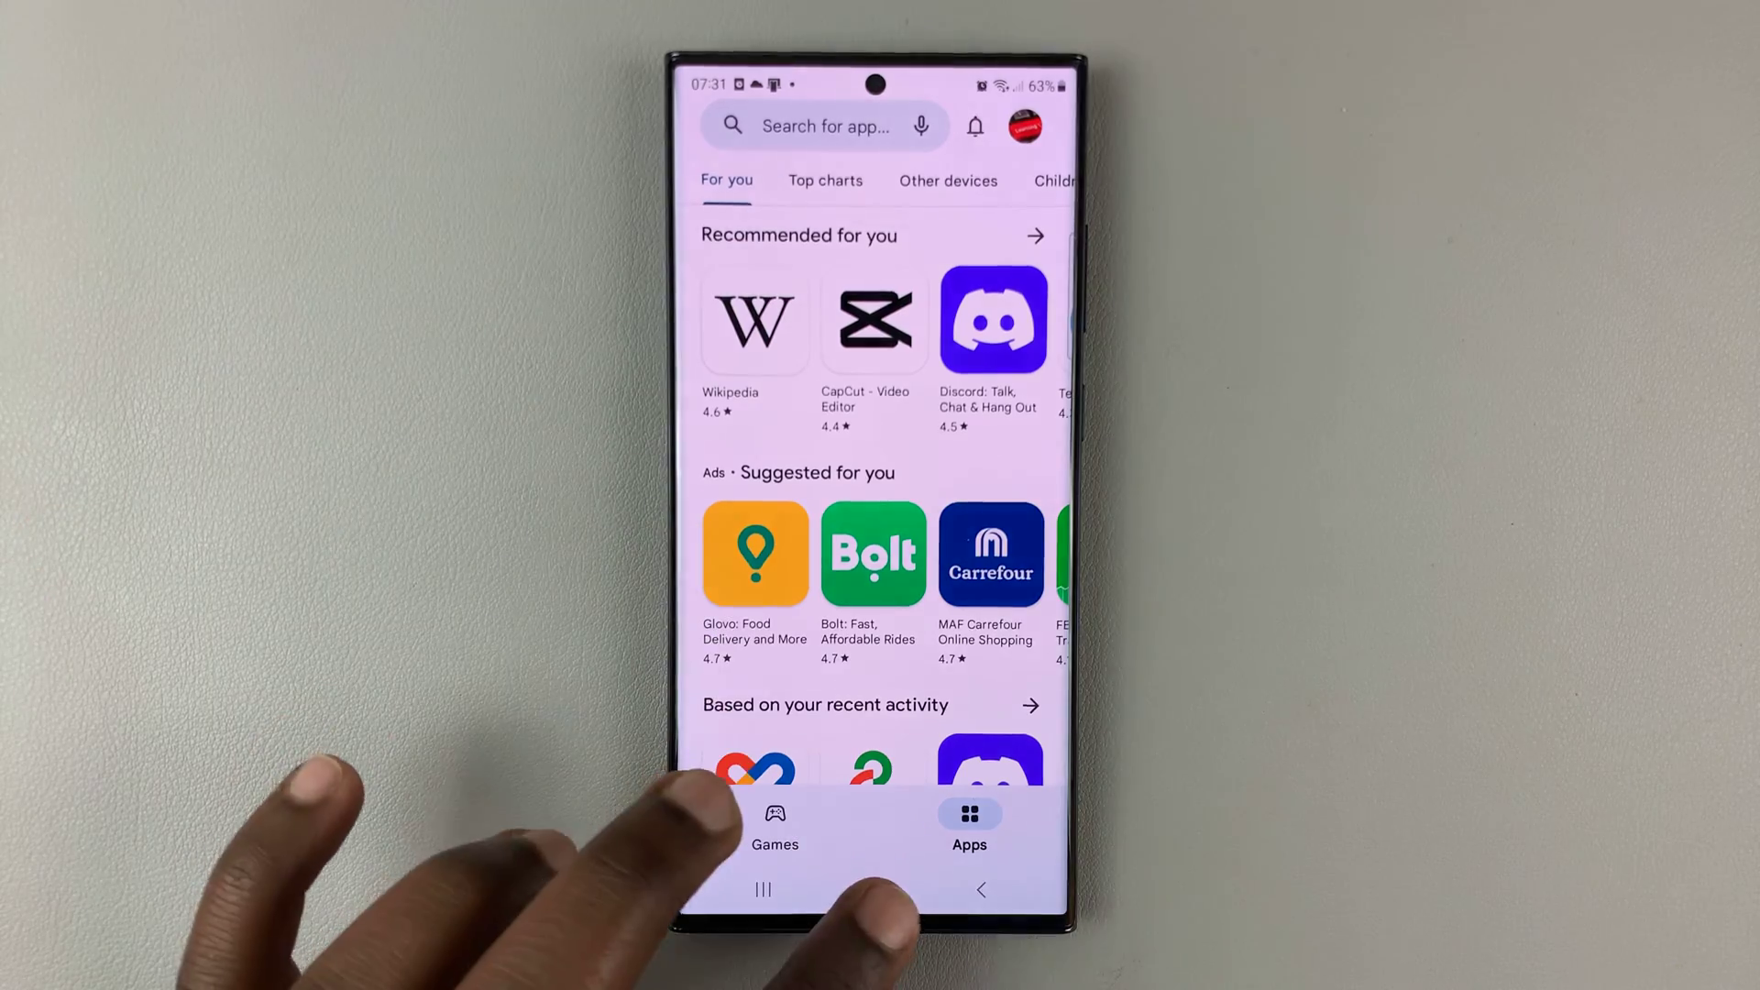
Go to the home screen and page the app drawer back to the Play Store's page.
left_click(872, 889)
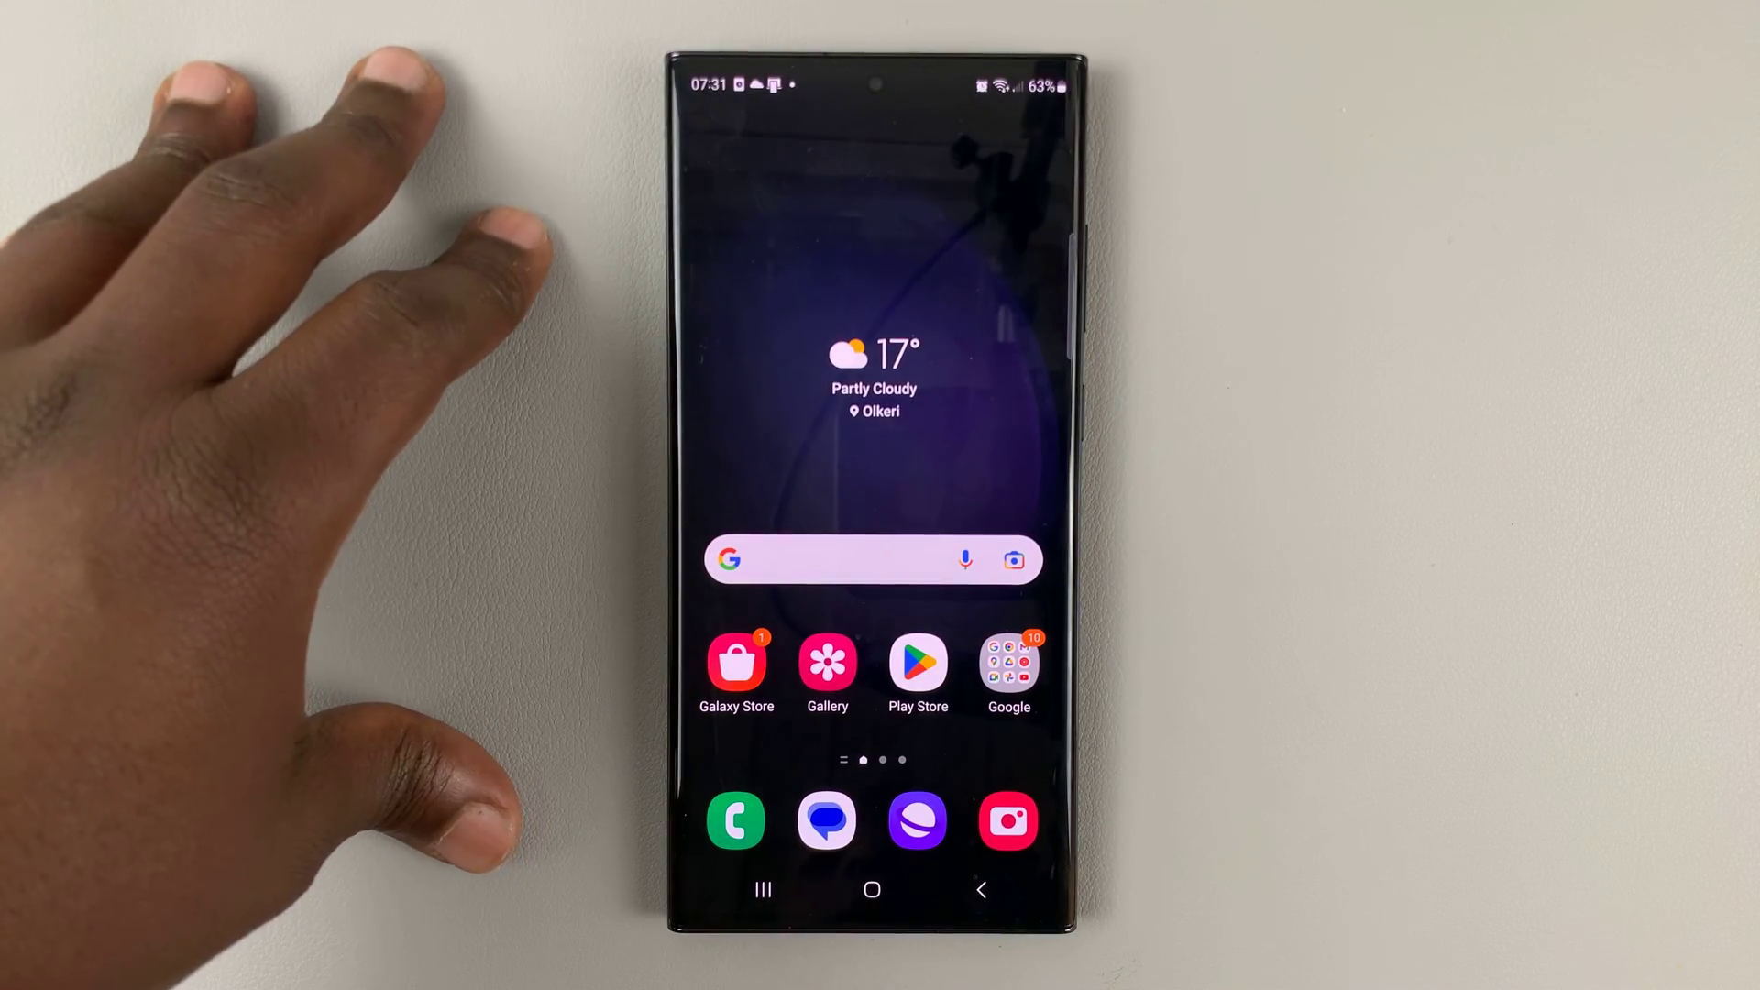
left_click_drag(770, 578, 770, 344)
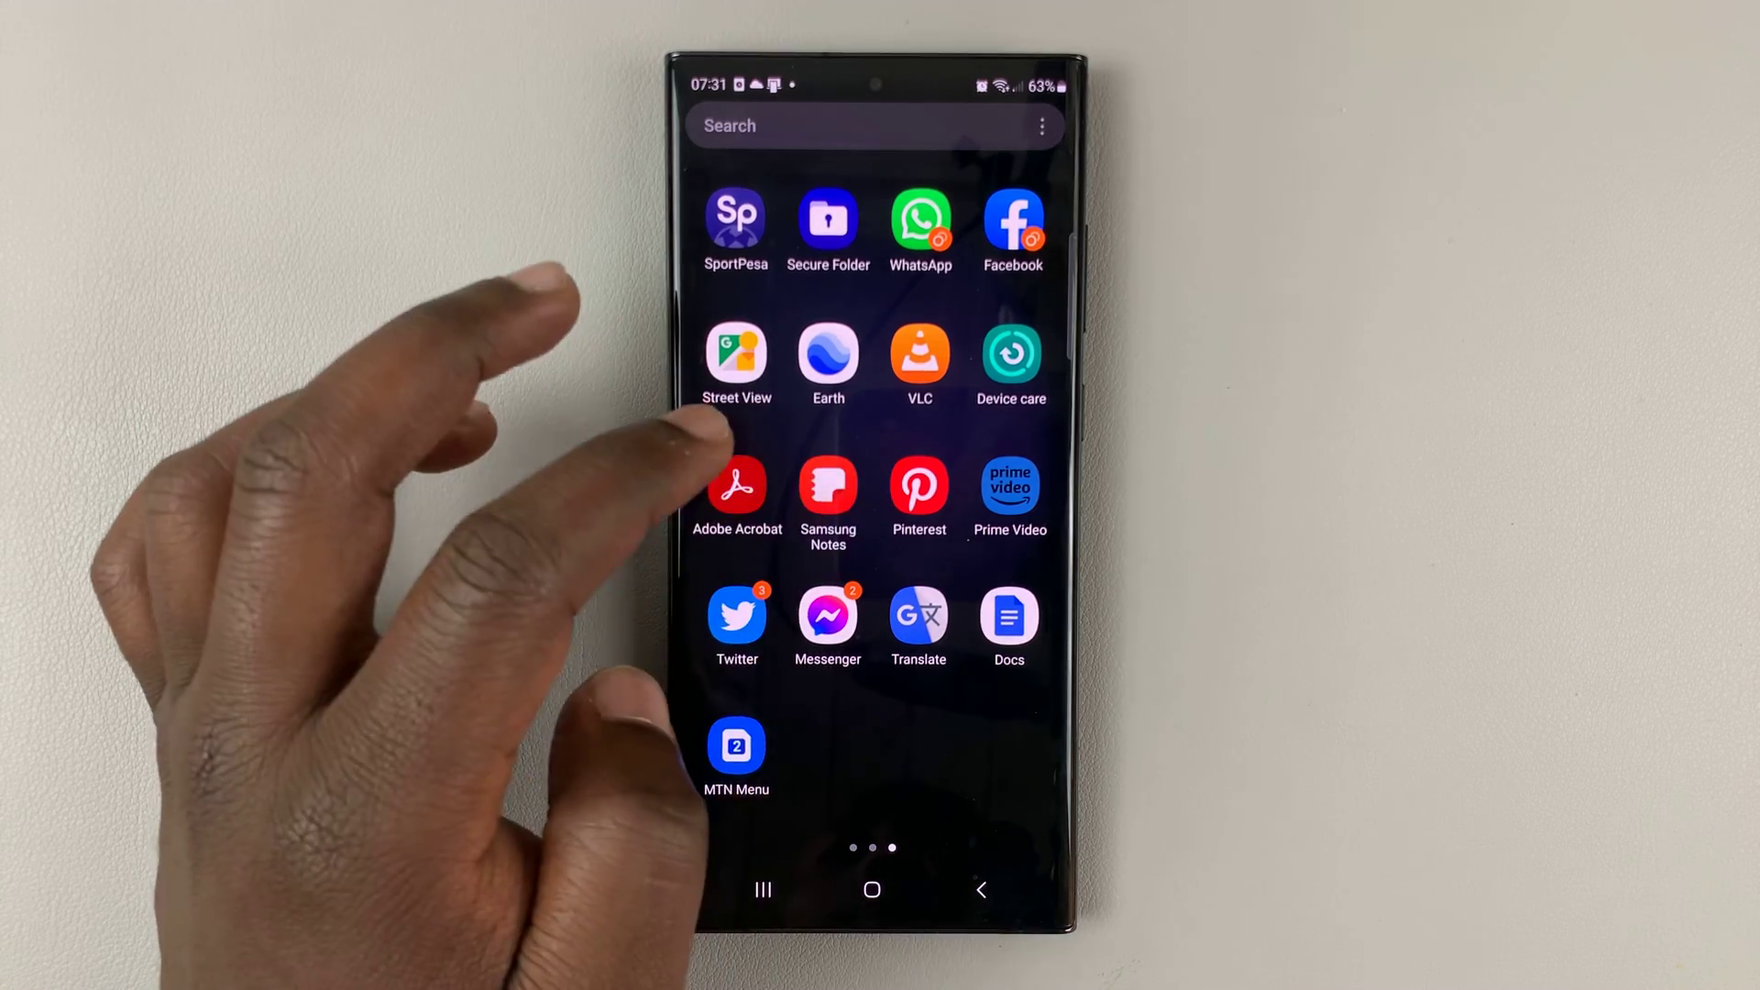
left_click_drag(770, 524, 1005, 523)
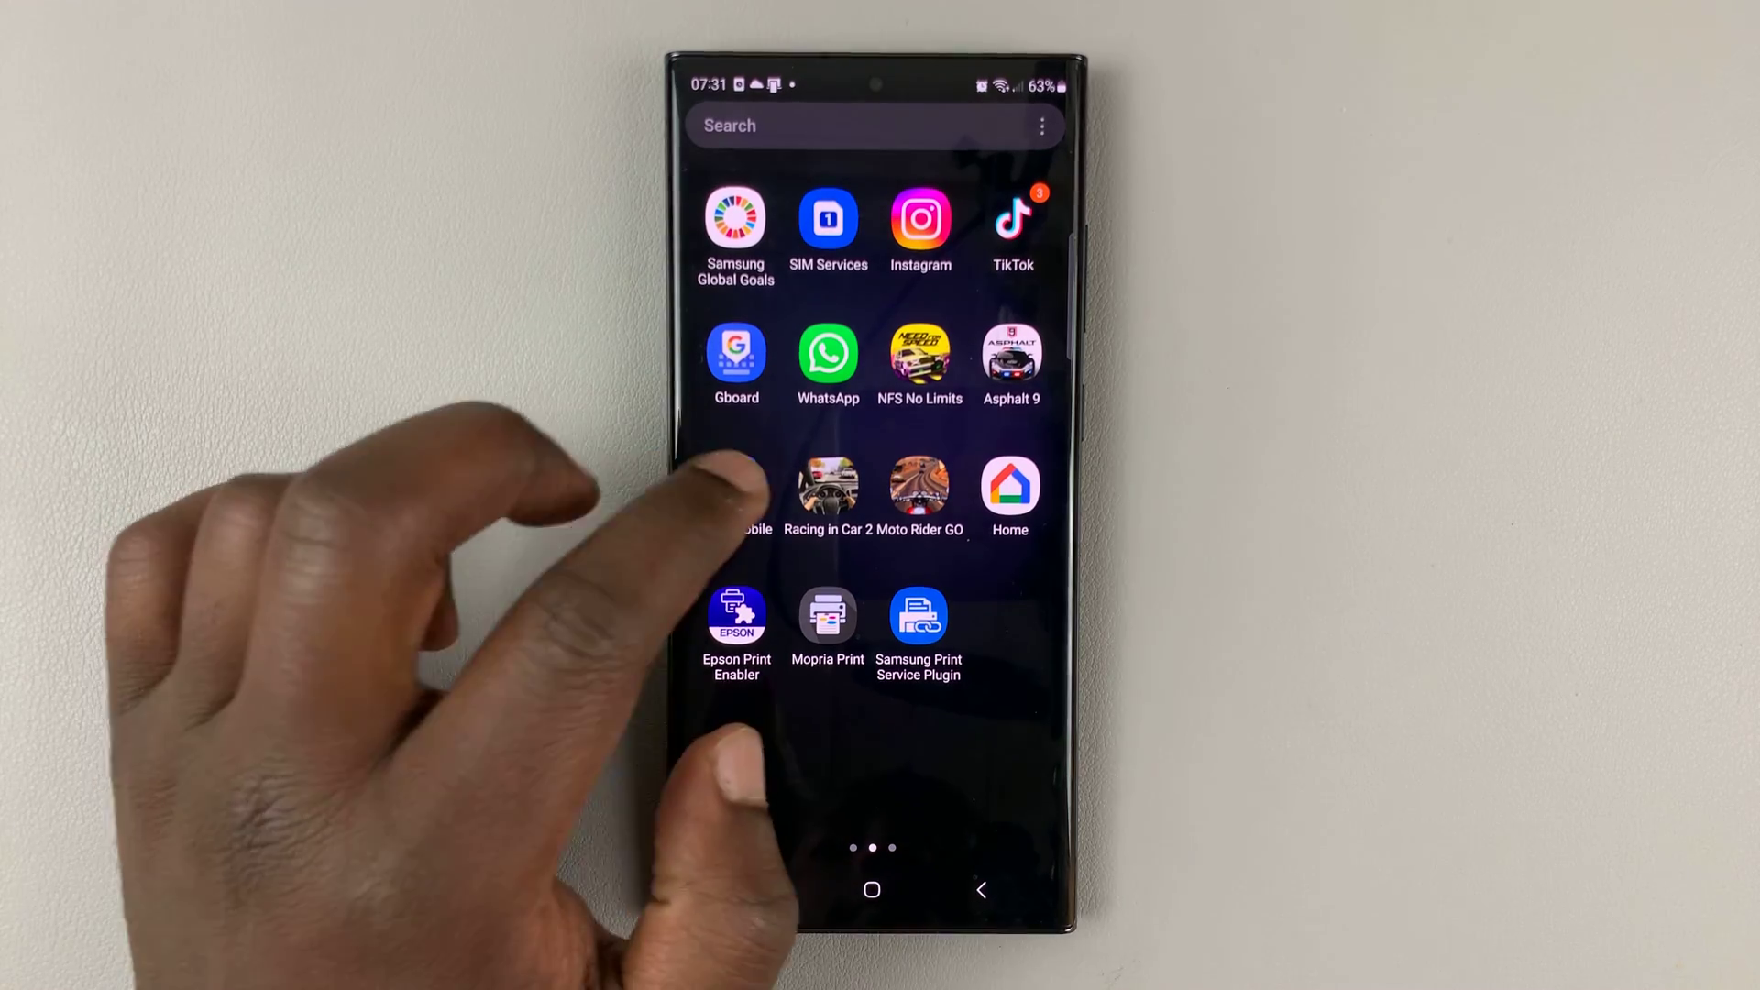
left_click_drag(770, 509, 1018, 509)
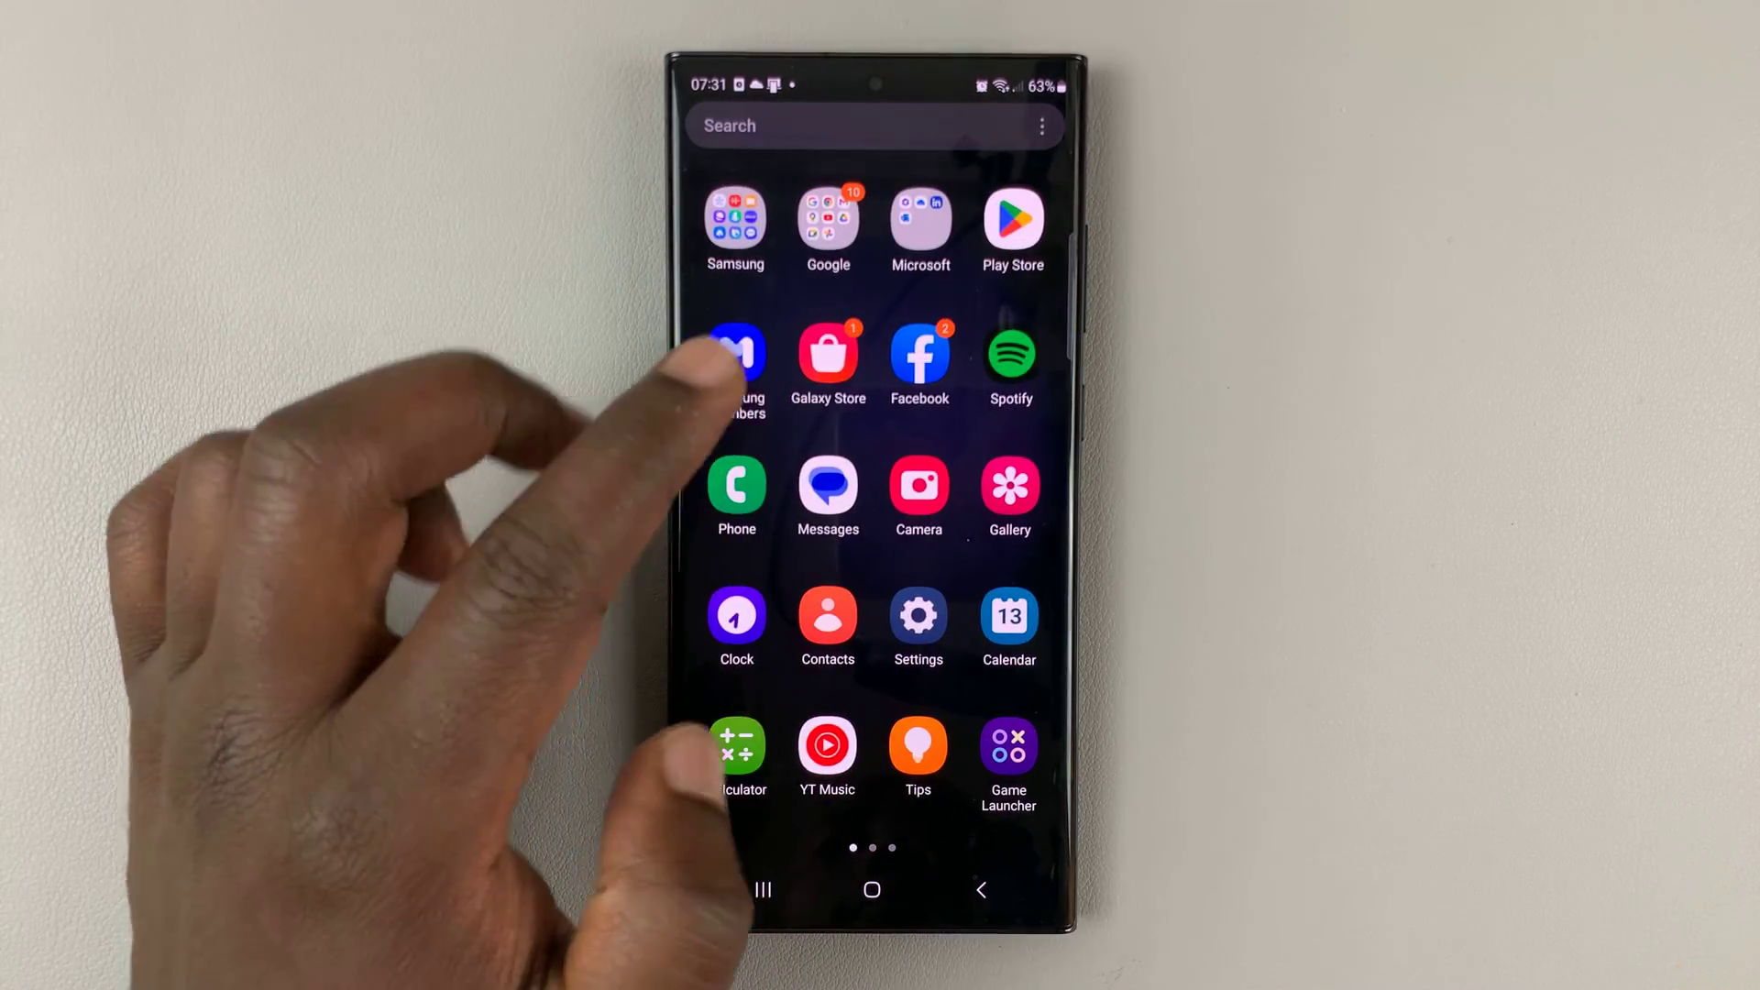
Launch Play Store and open Manage apps and device from the account menu.
left_click(1014, 228)
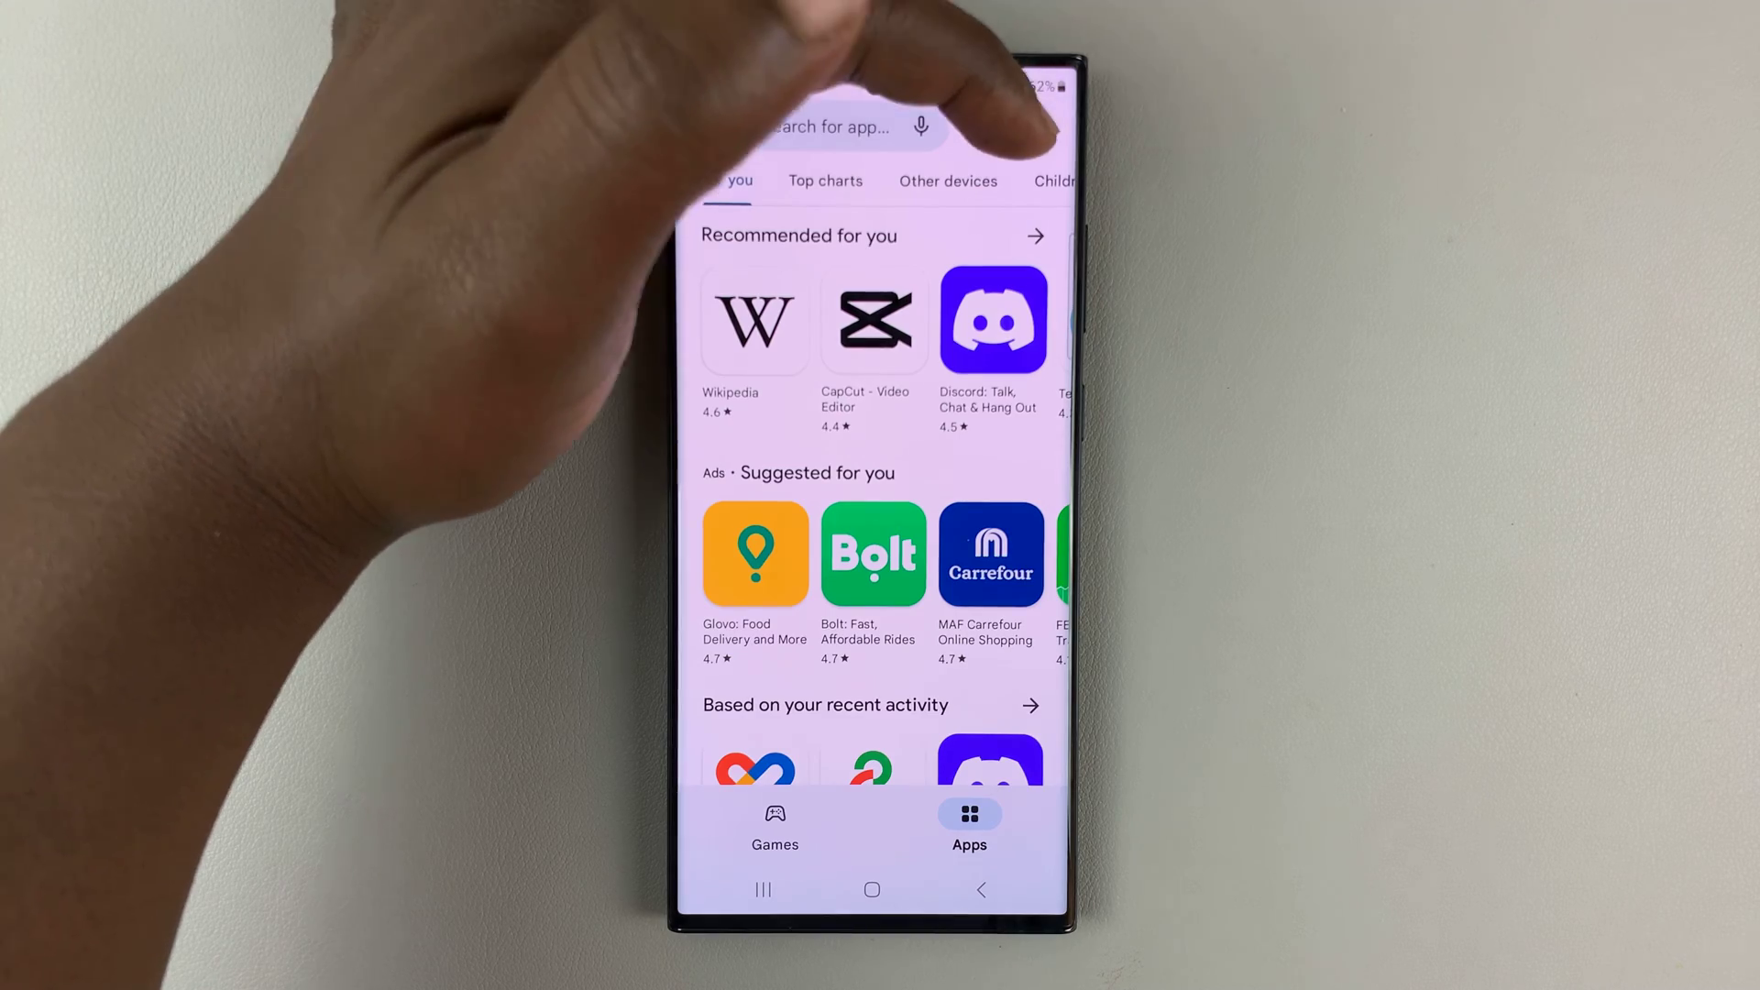
left_click(1025, 127)
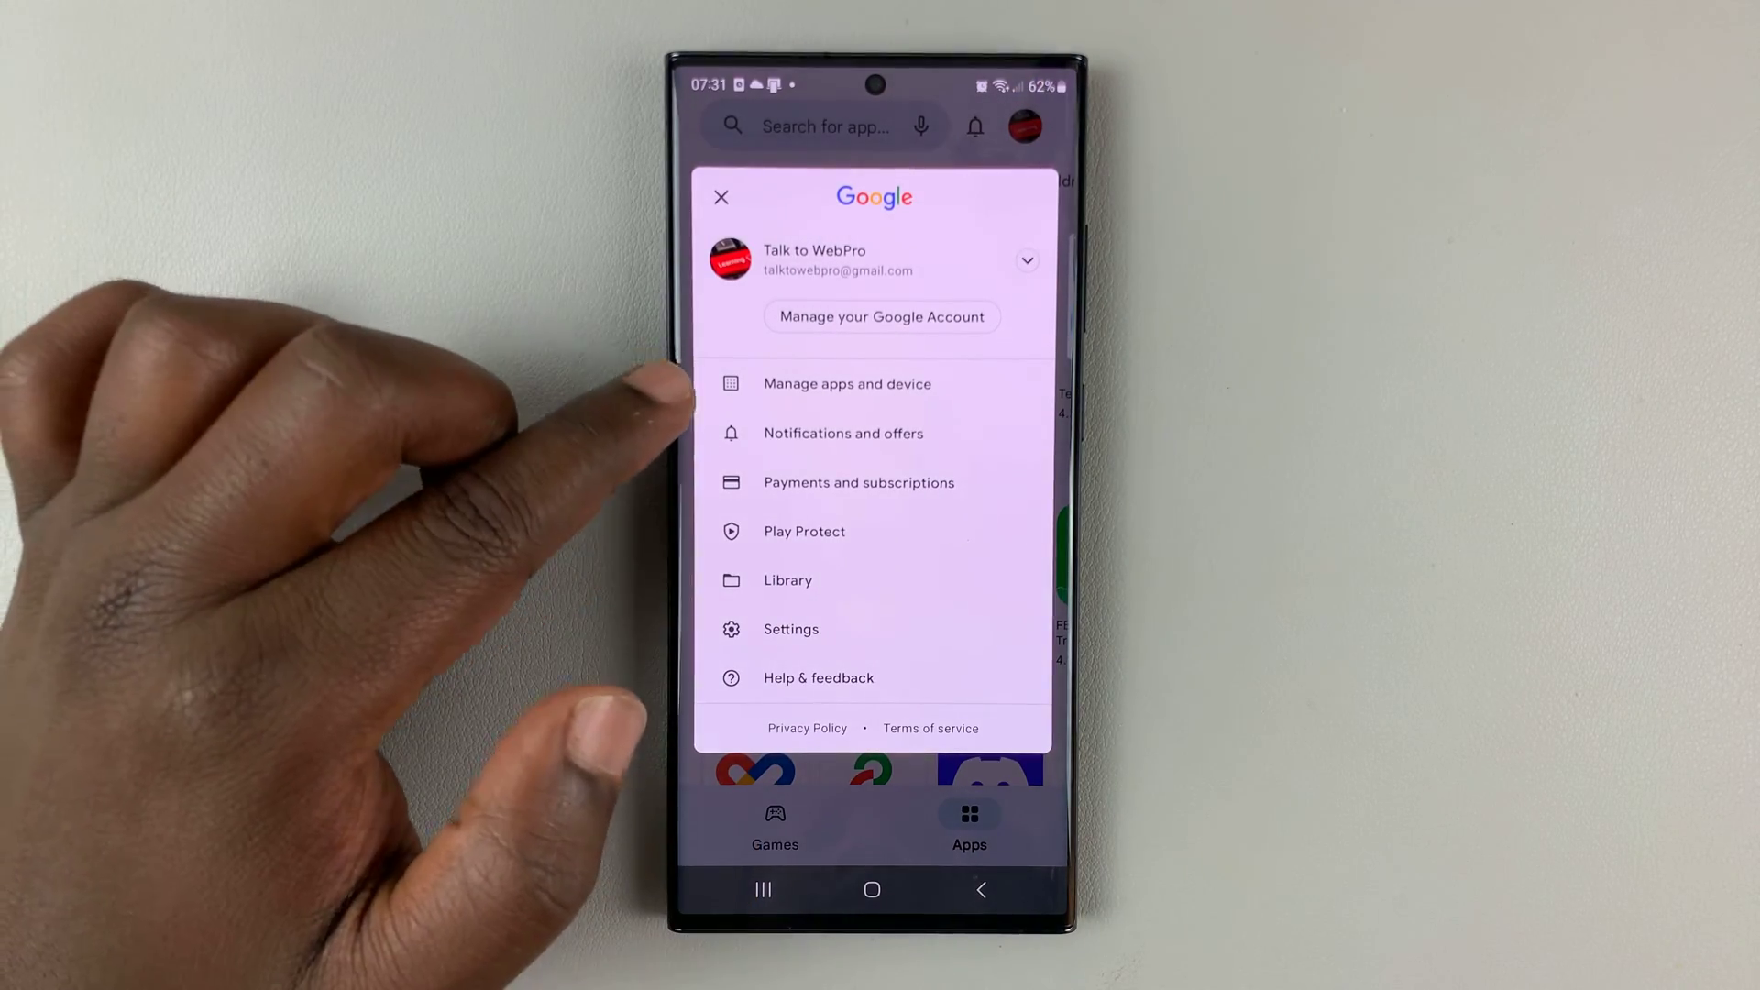
left_click(825, 384)
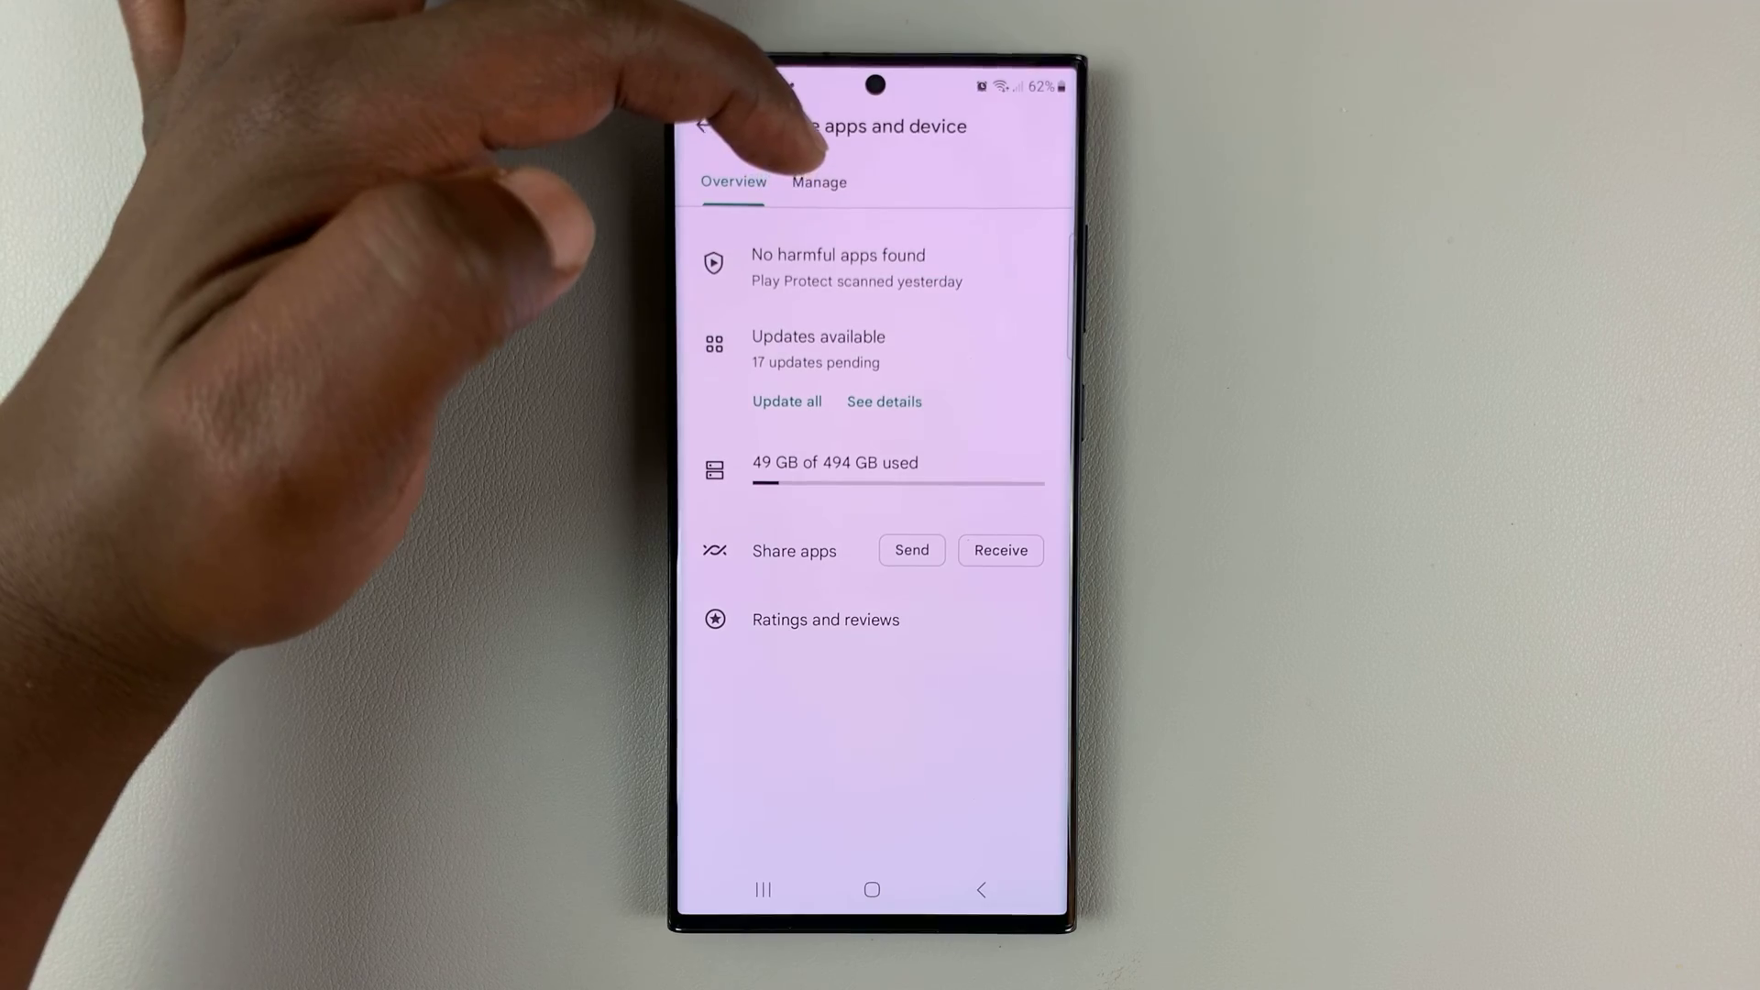
Open the Manage tab listing the 80 installed apps and games.
left_click(820, 183)
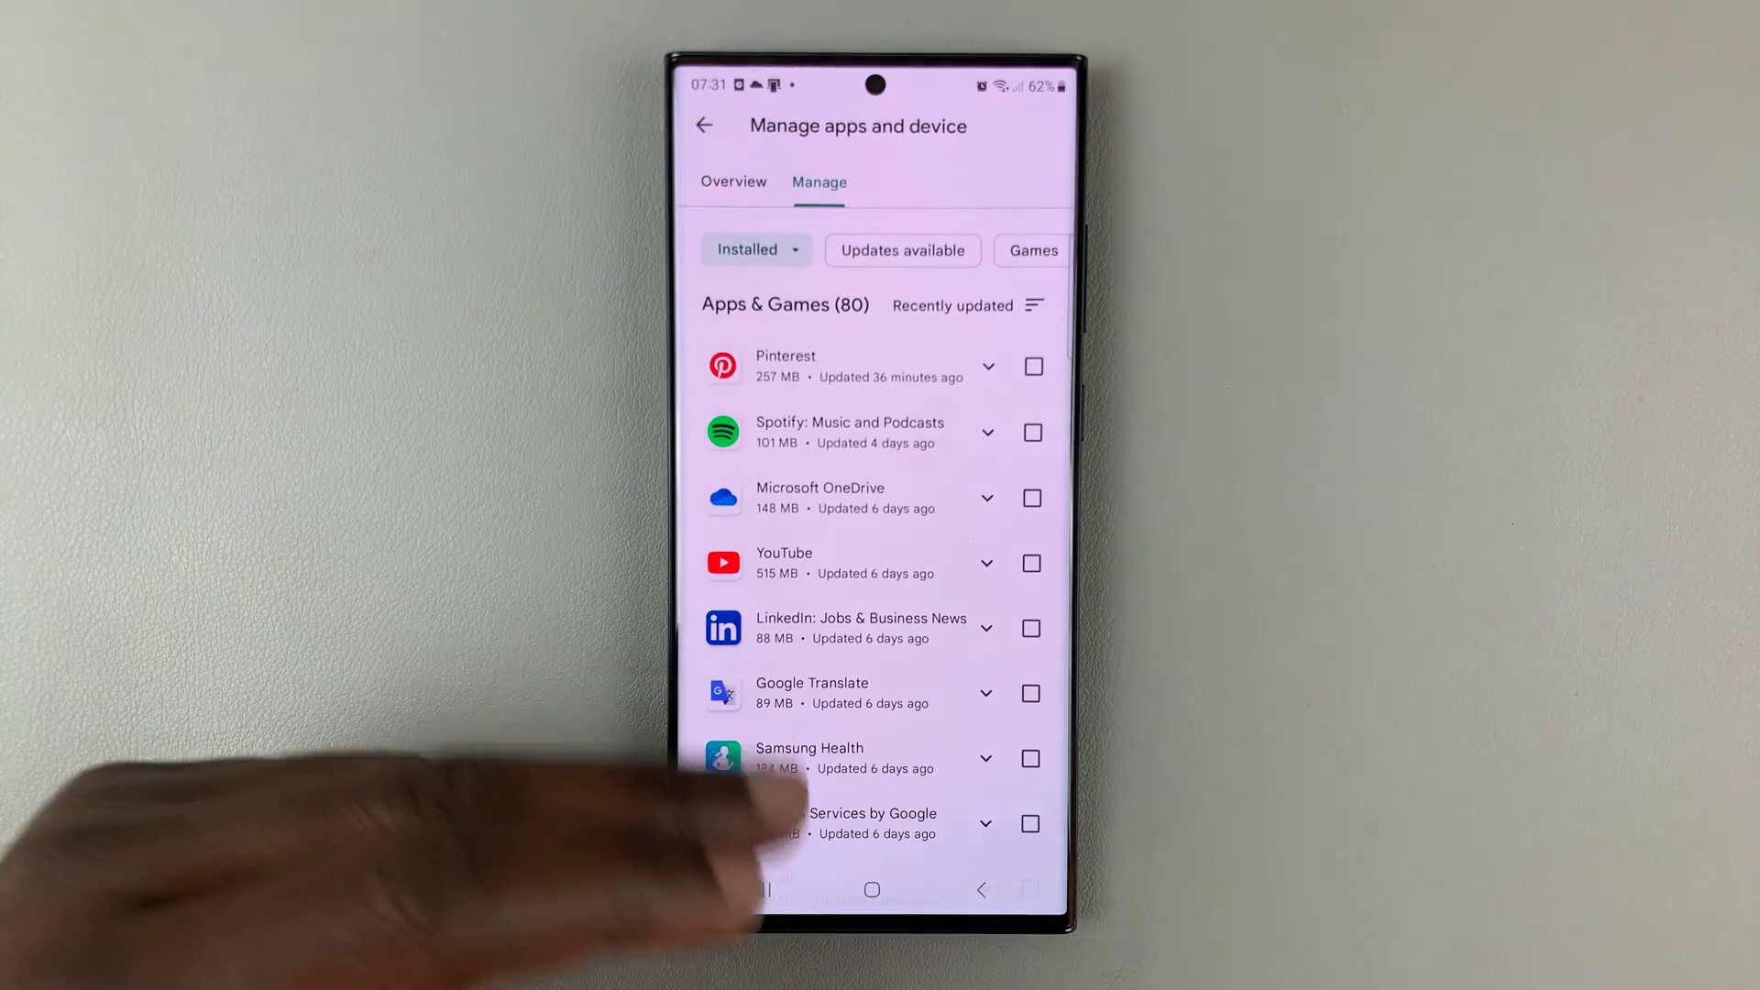
mouse_move(771, 798)
left_mouse_down()
mouse_move(770, 385)
mouse_move(770, 825)
left_mouse_up()
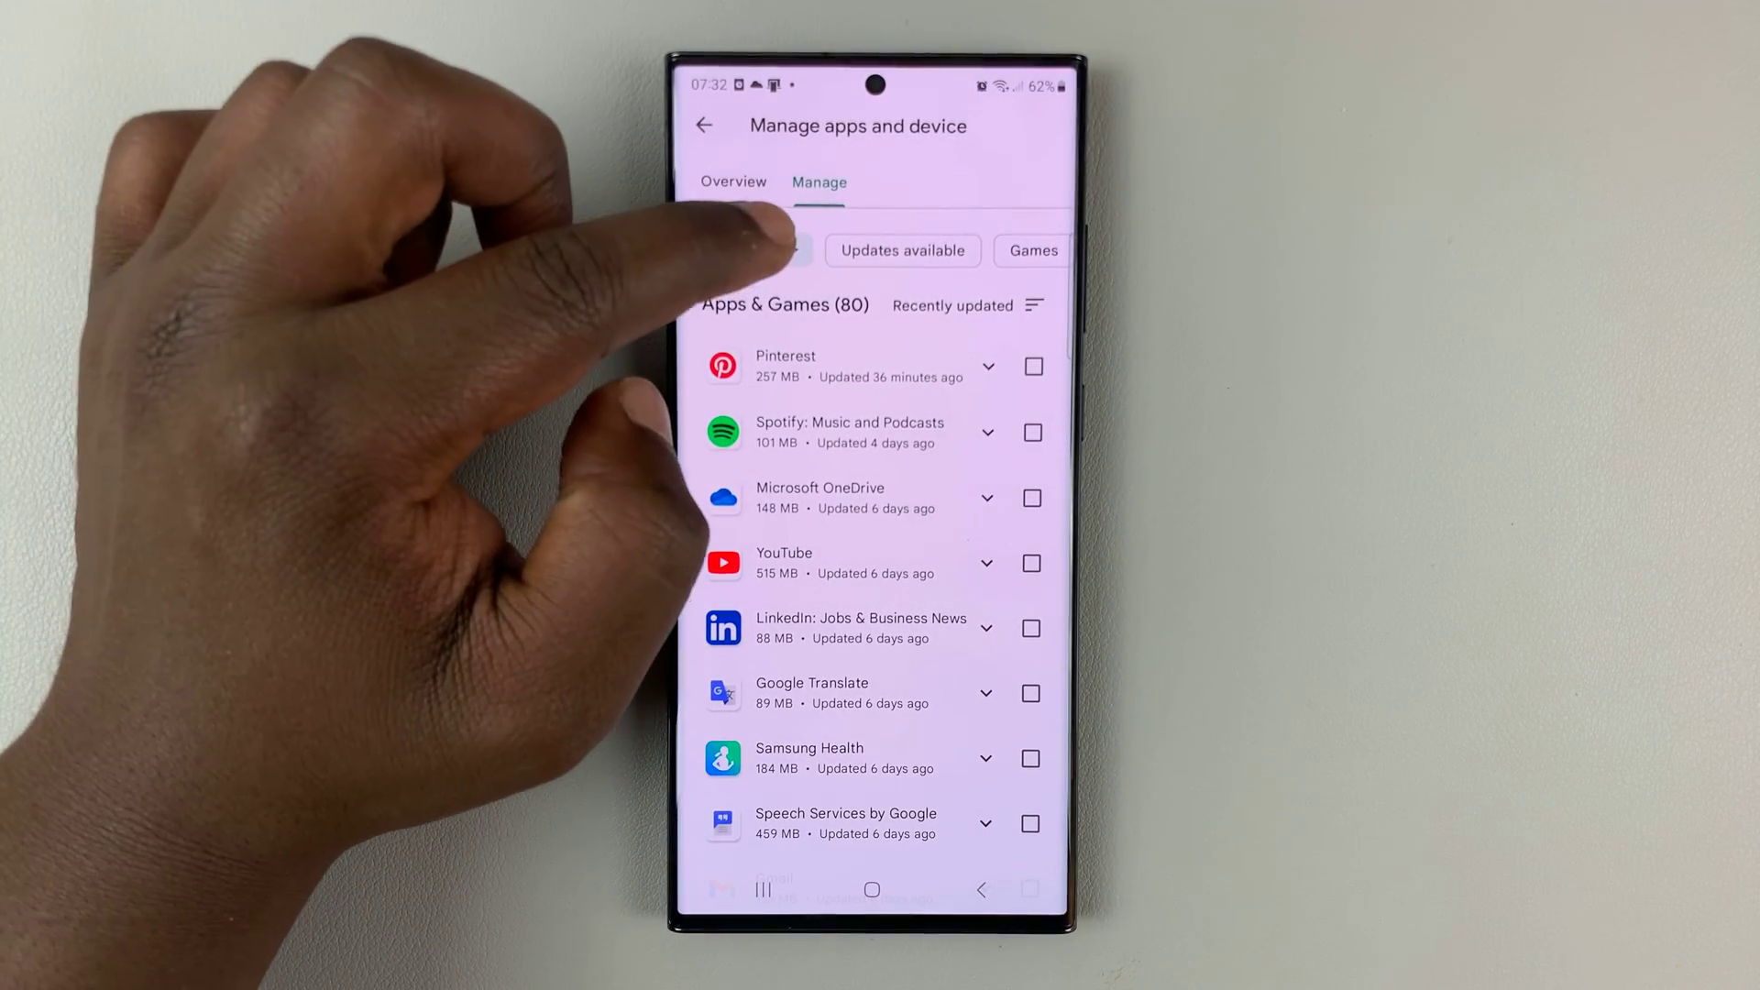
Filter the Manage list to Not installed and select GIPHY: GIF & Sticker Keyboard.
left_click(749, 250)
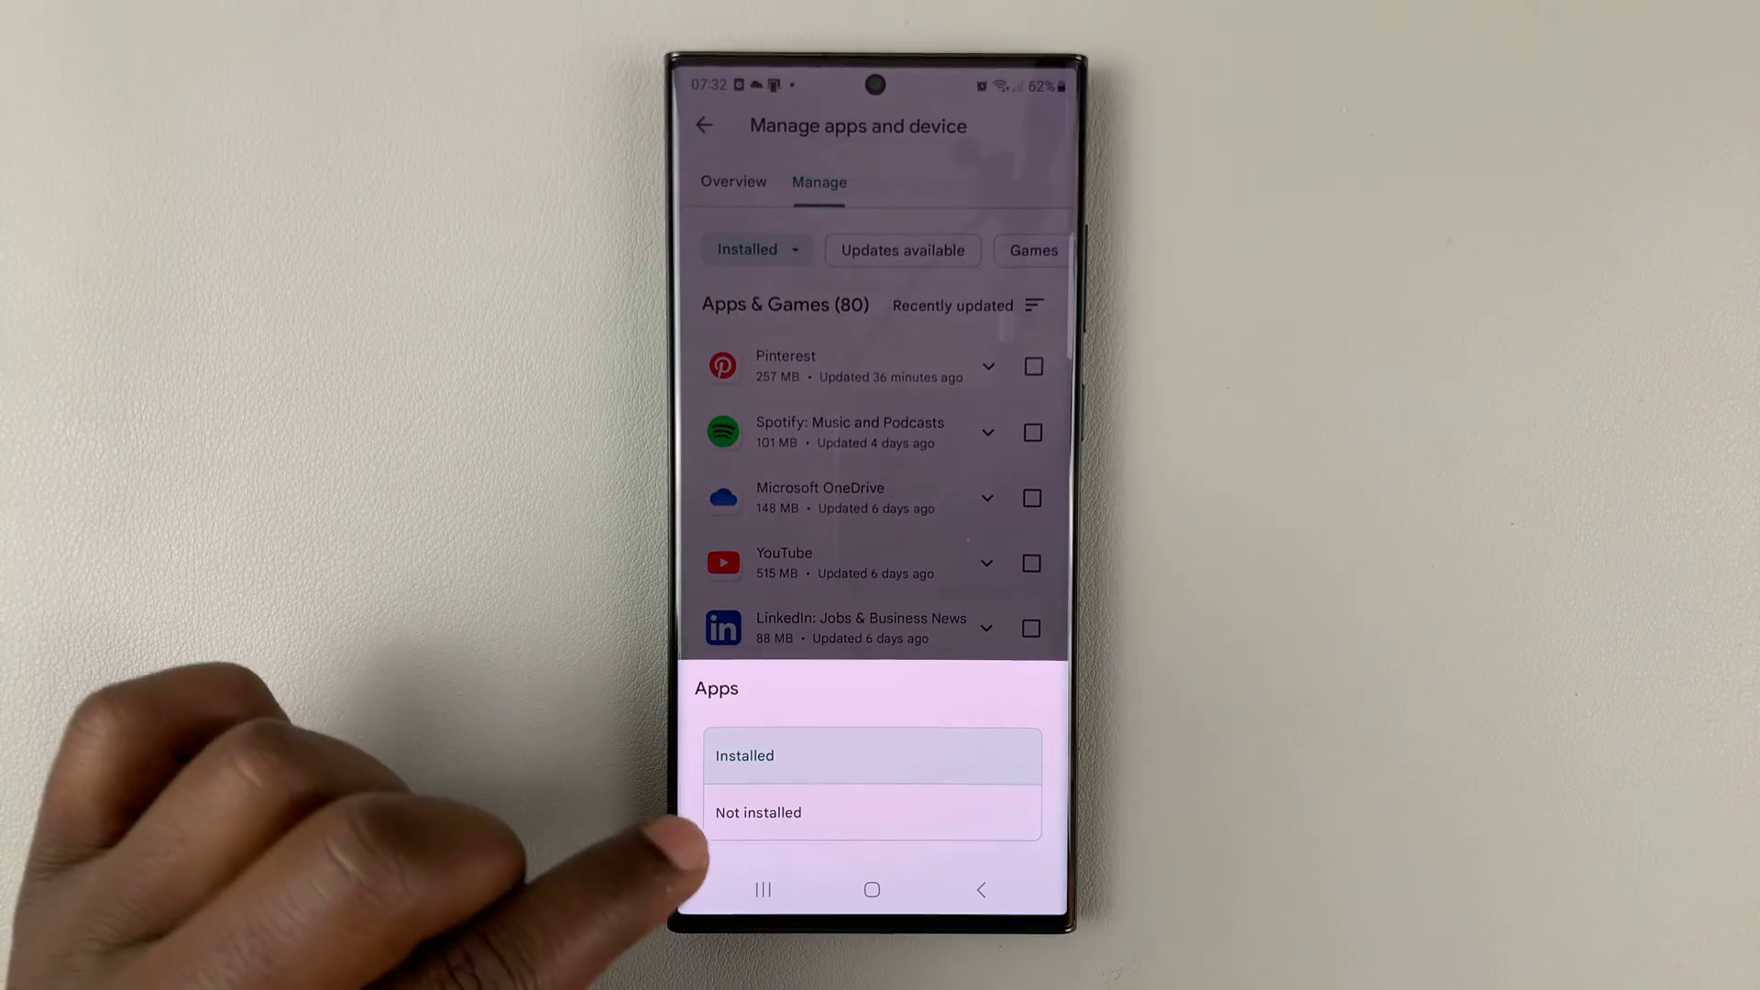
left_click(770, 852)
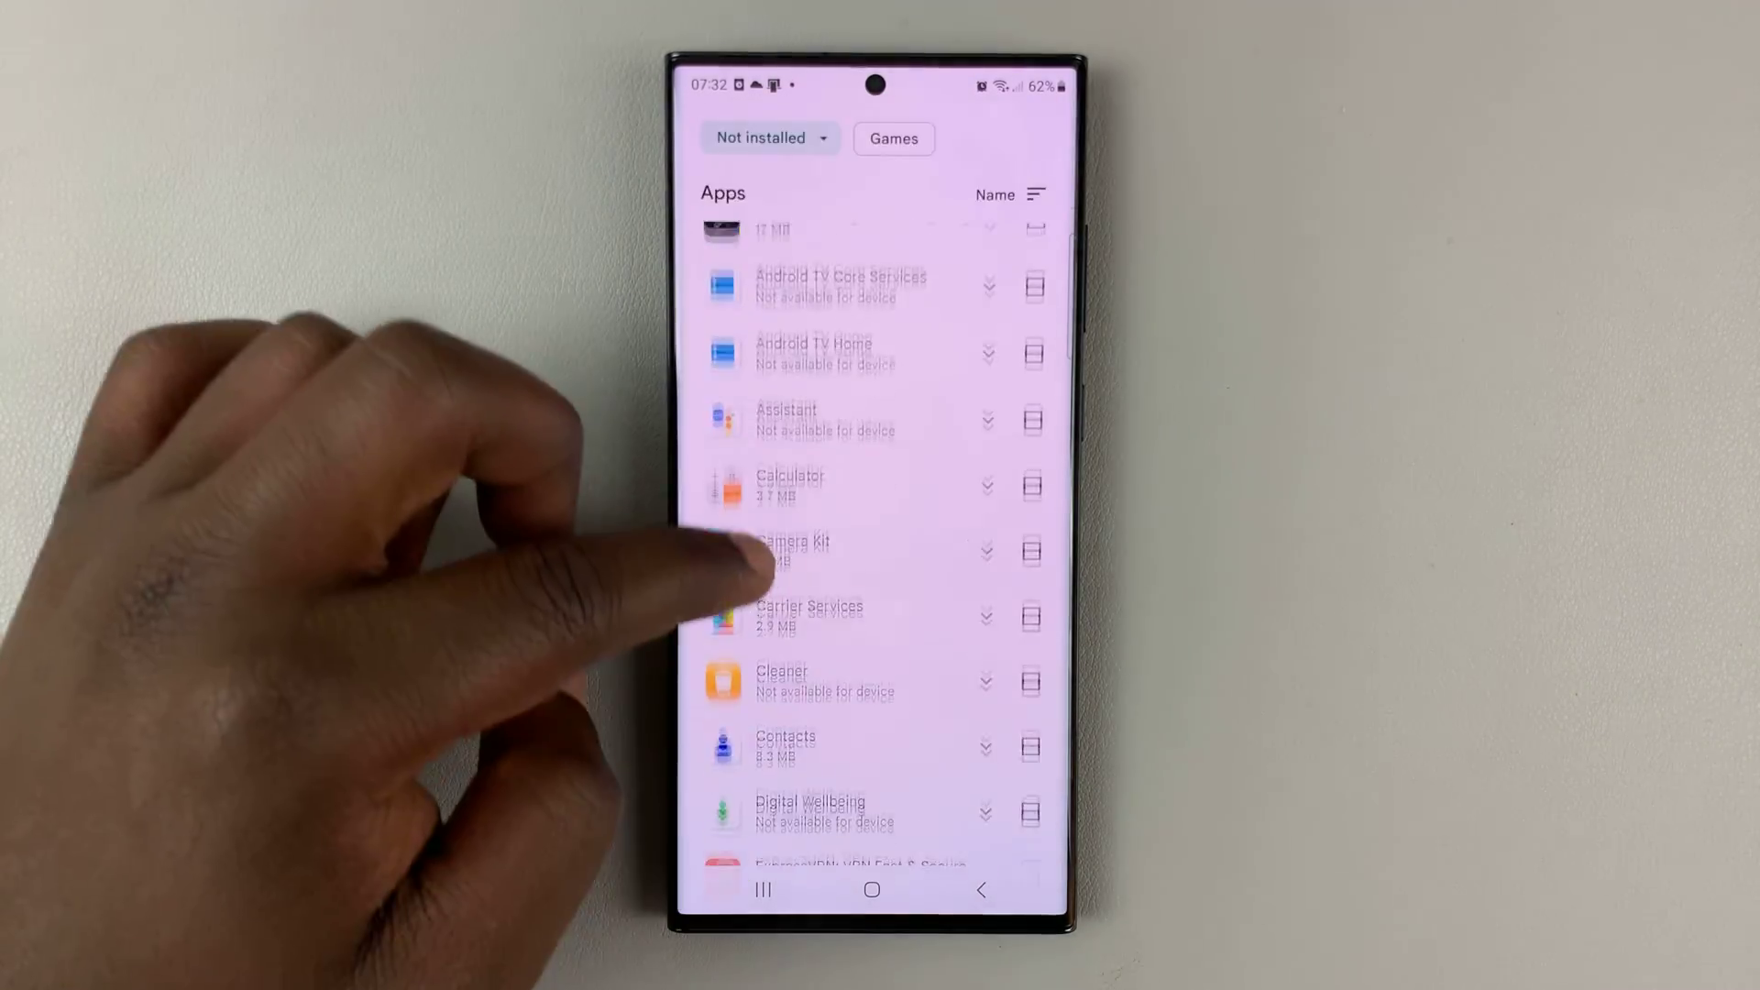
scroll(825, 619, "down", 8)
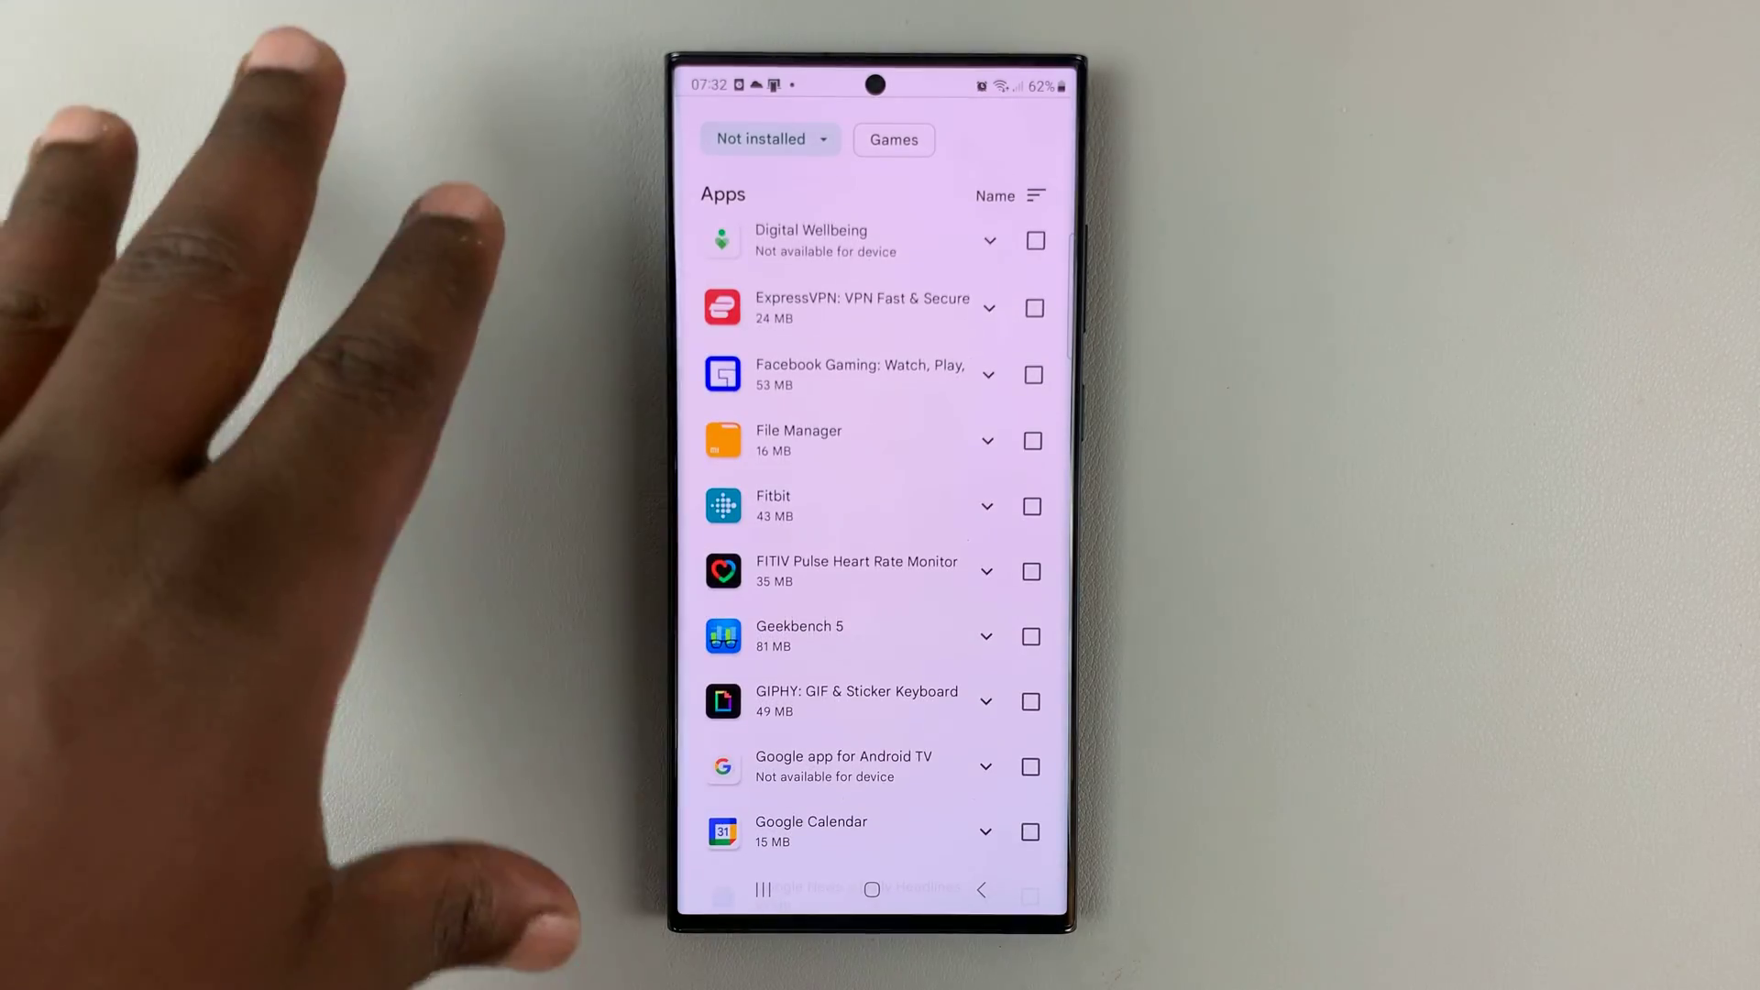
scroll(826, 550, "up", 8)
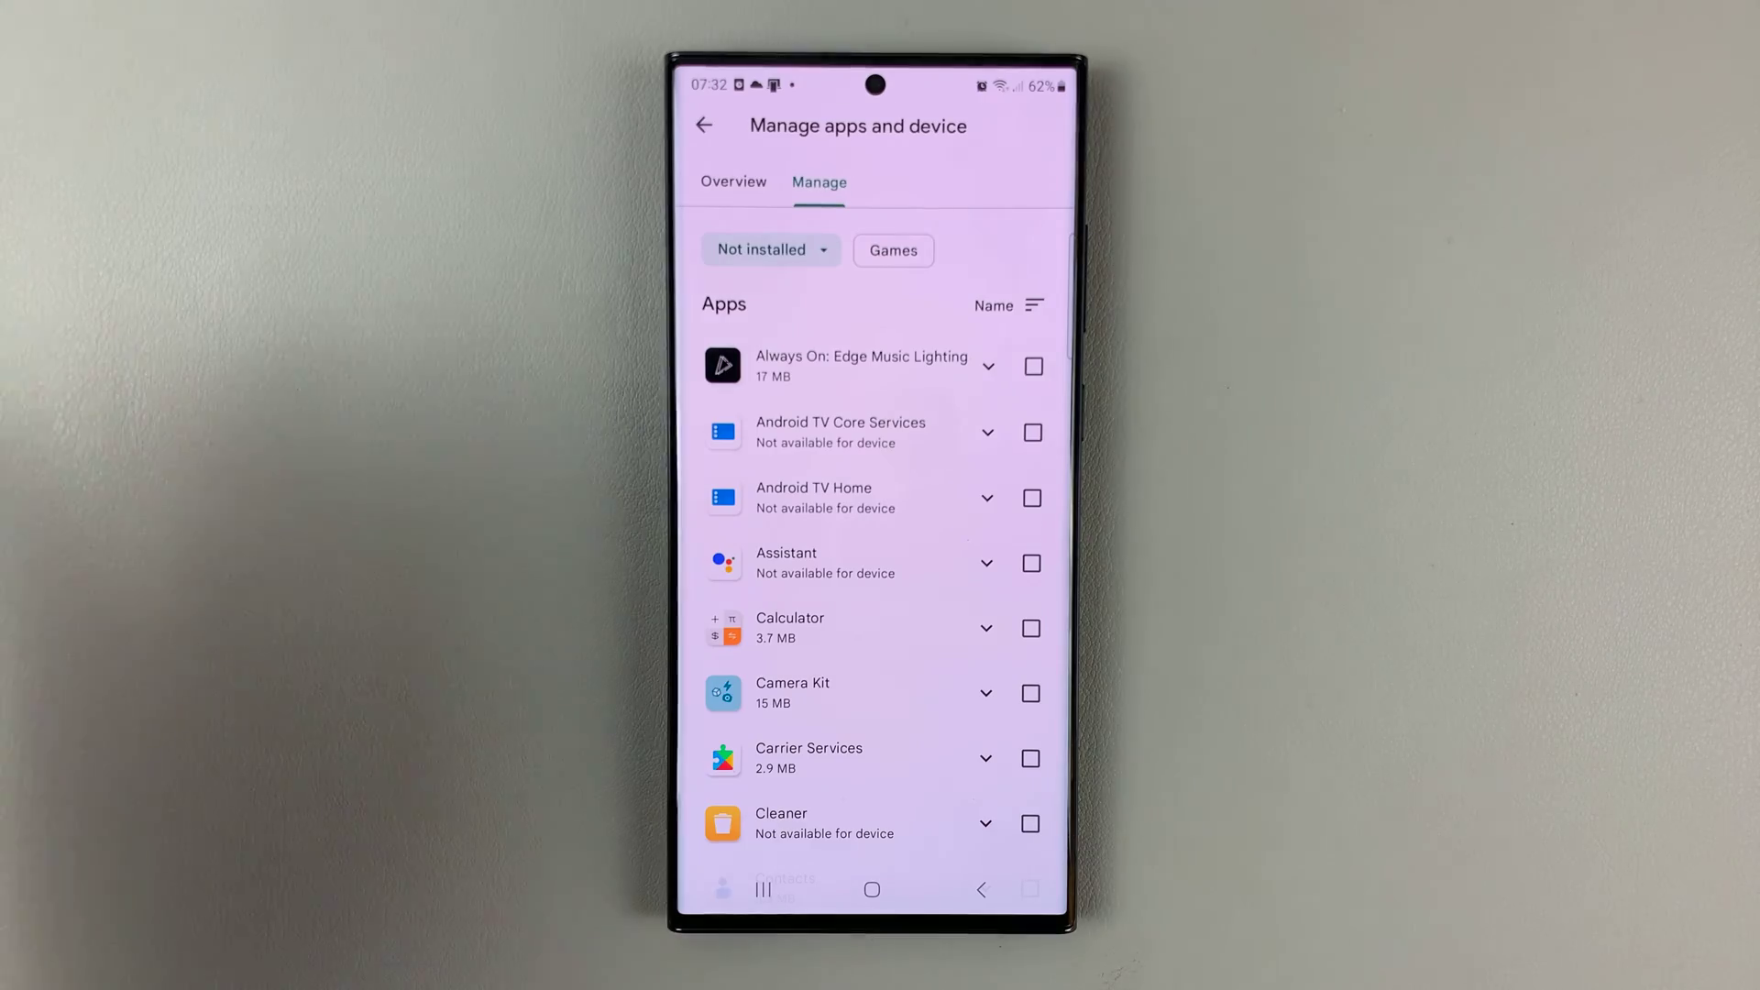
scroll(799, 620, "down", 5)
scroll(798, 619, "down", 4)
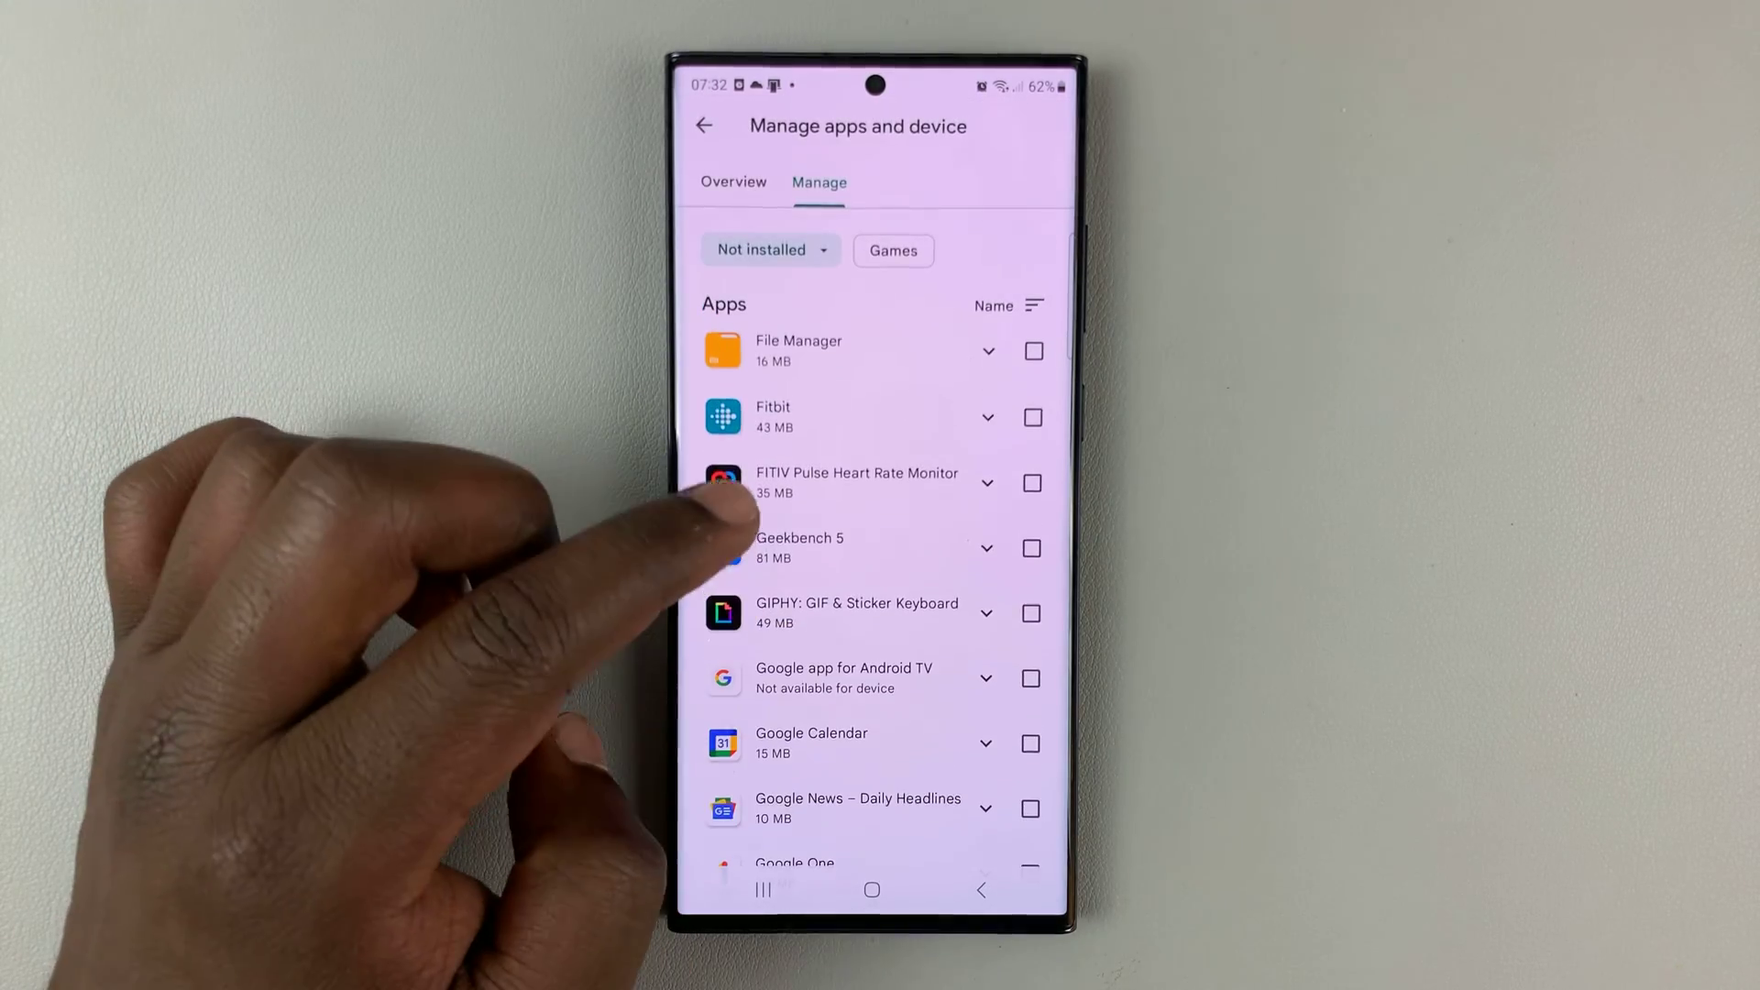
scroll(770, 550, "up", 1)
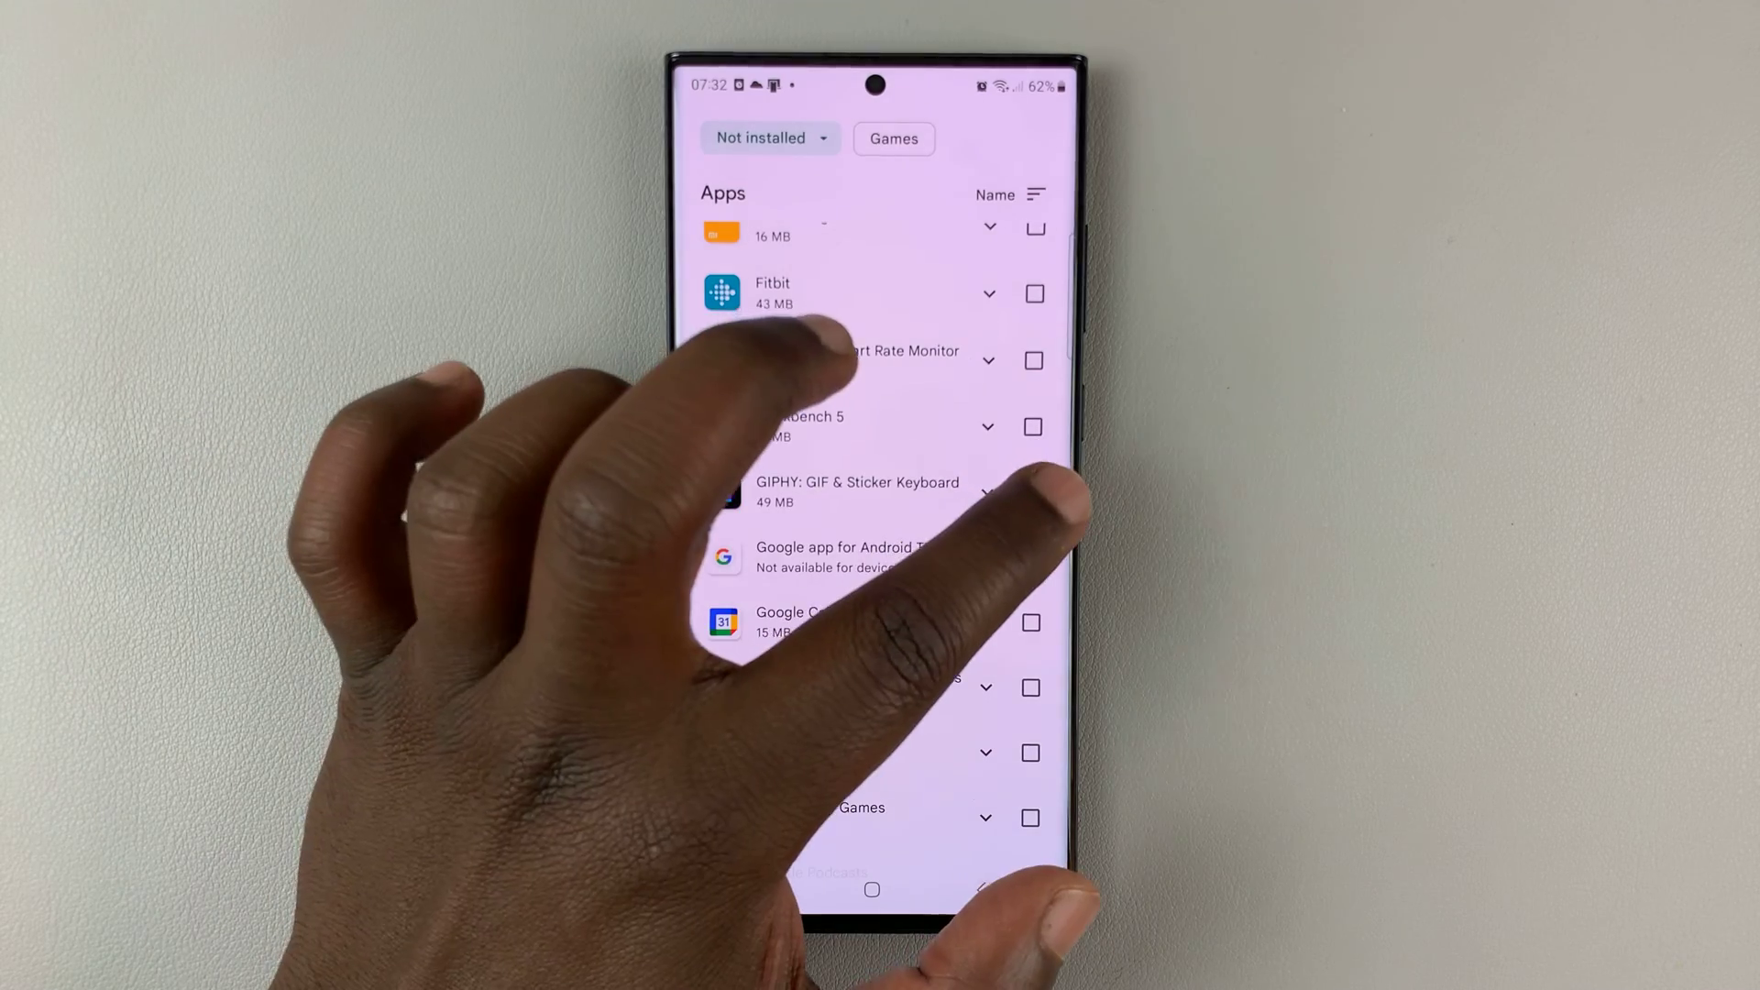
left_click(1033, 493)
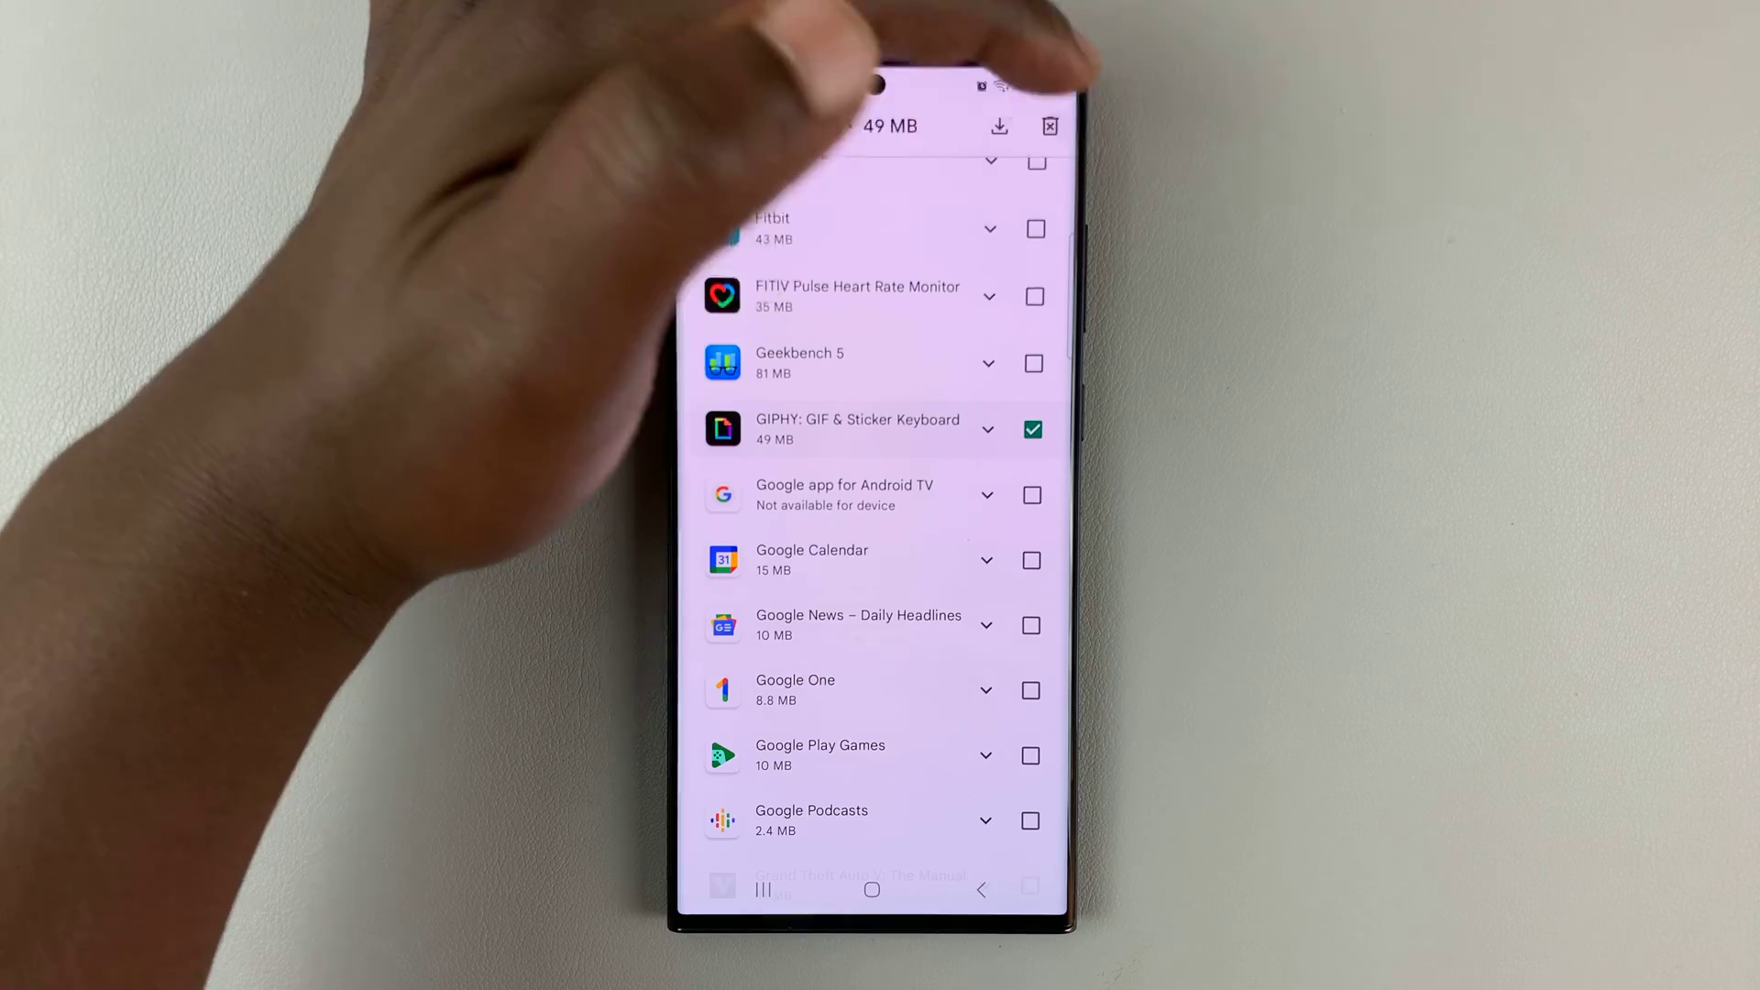
Remove the selected GIPHY app from the not-installed list and confirm.
left_click(1050, 125)
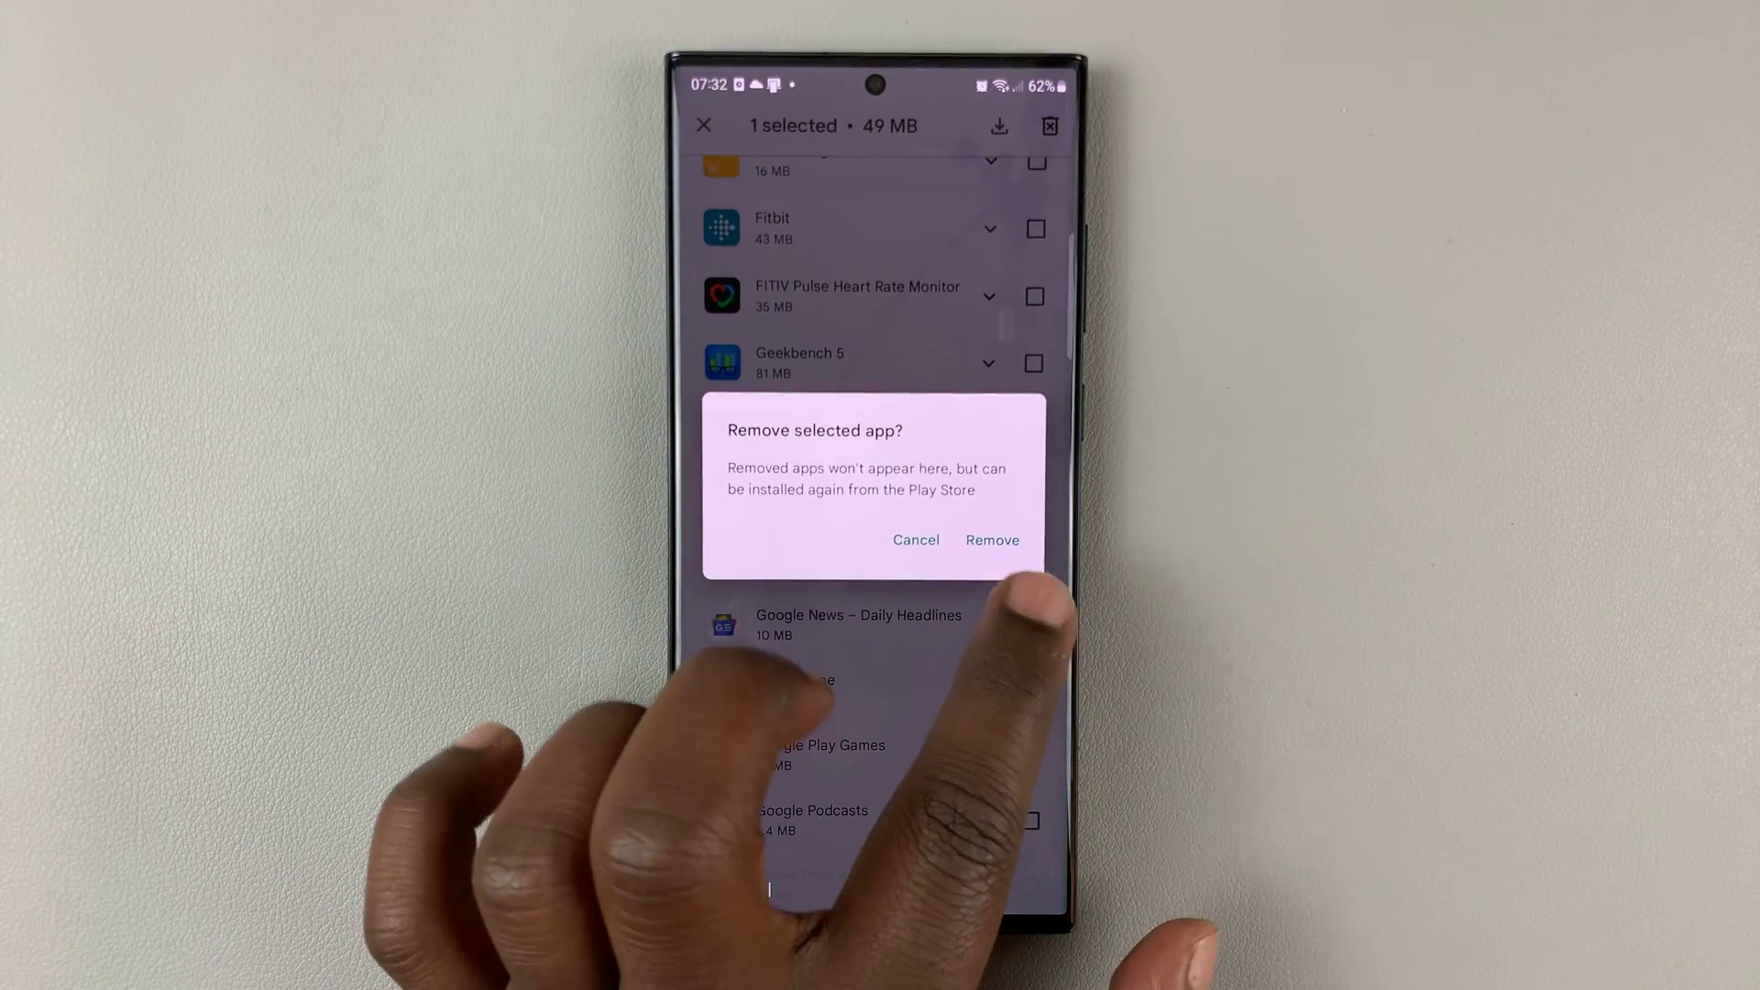
left_click(992, 540)
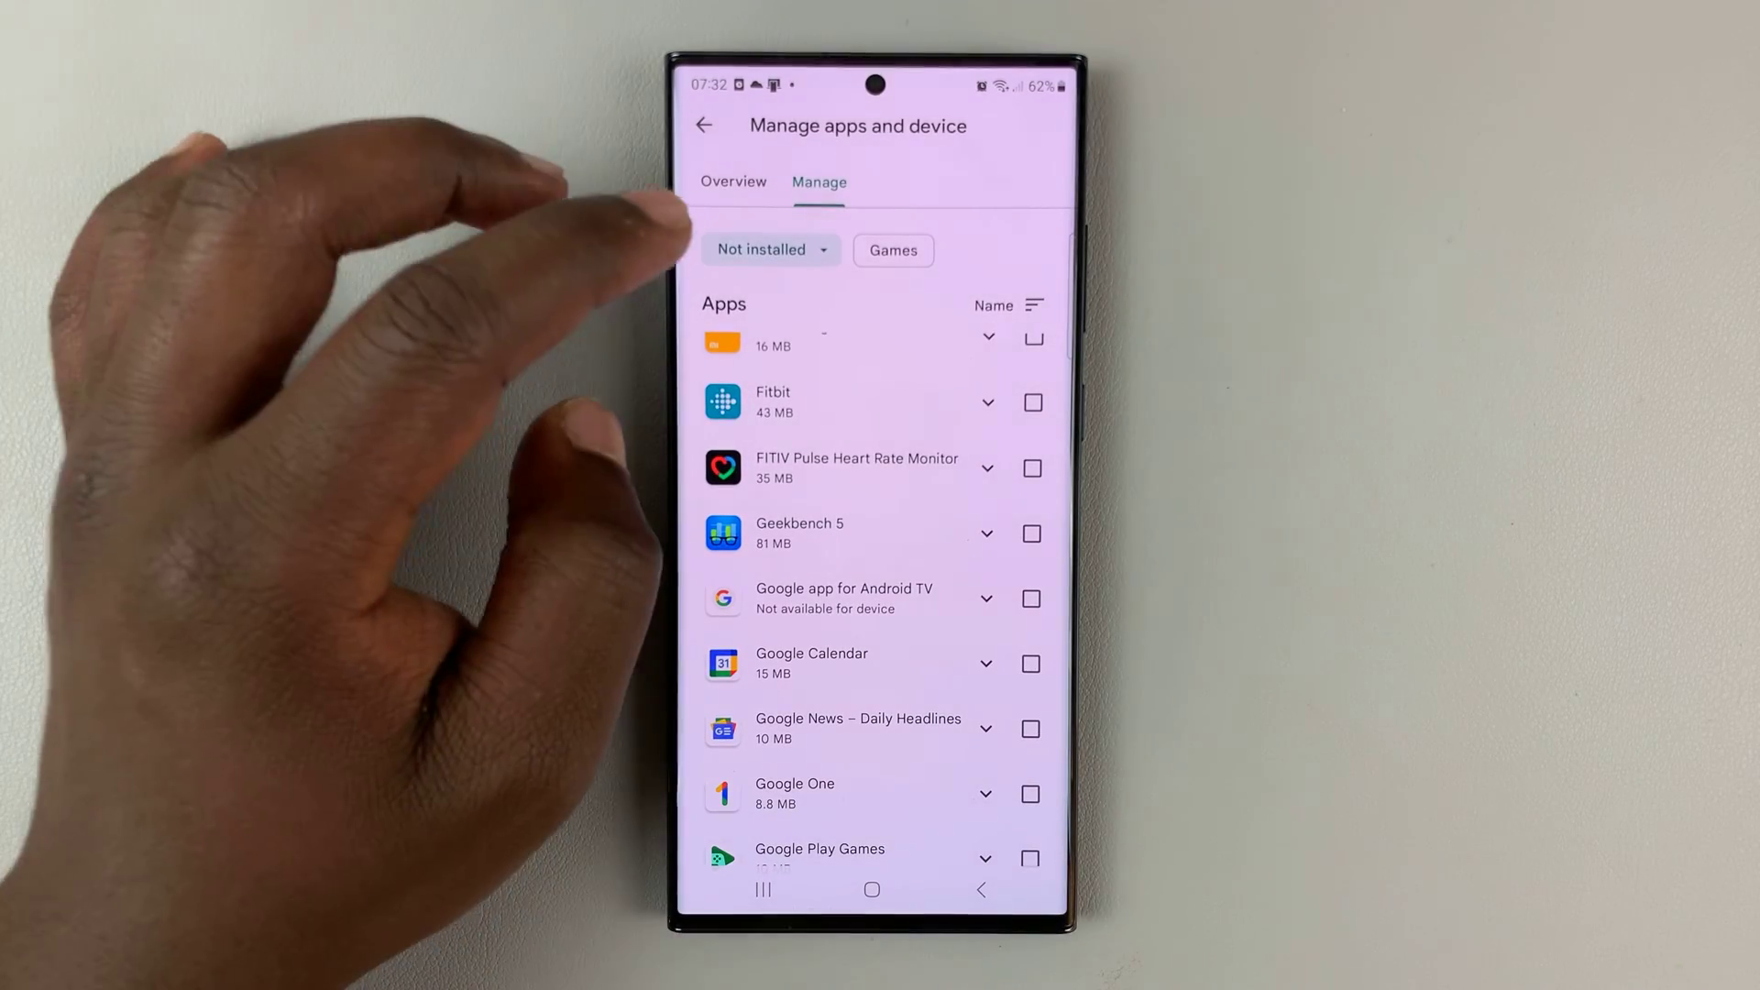
Switch to Installed apps, select YouTube (515 MB), and decline uninstalling its updates.
left_click(770, 248)
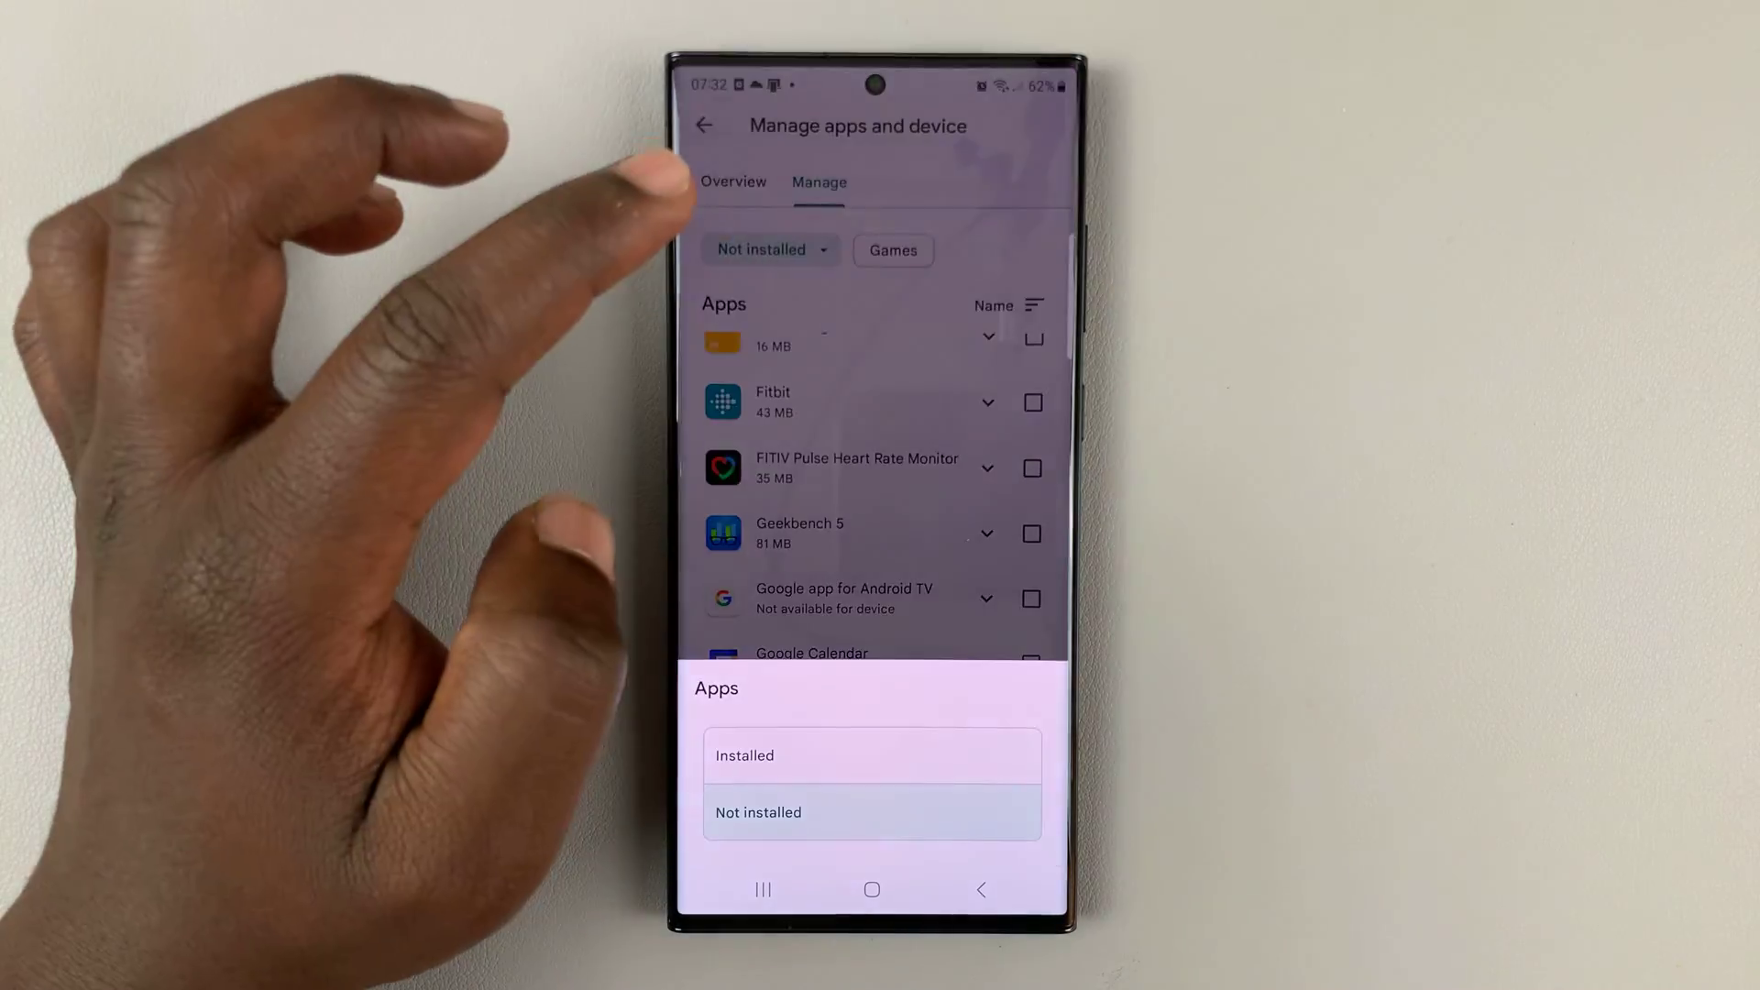
left_click(750, 755)
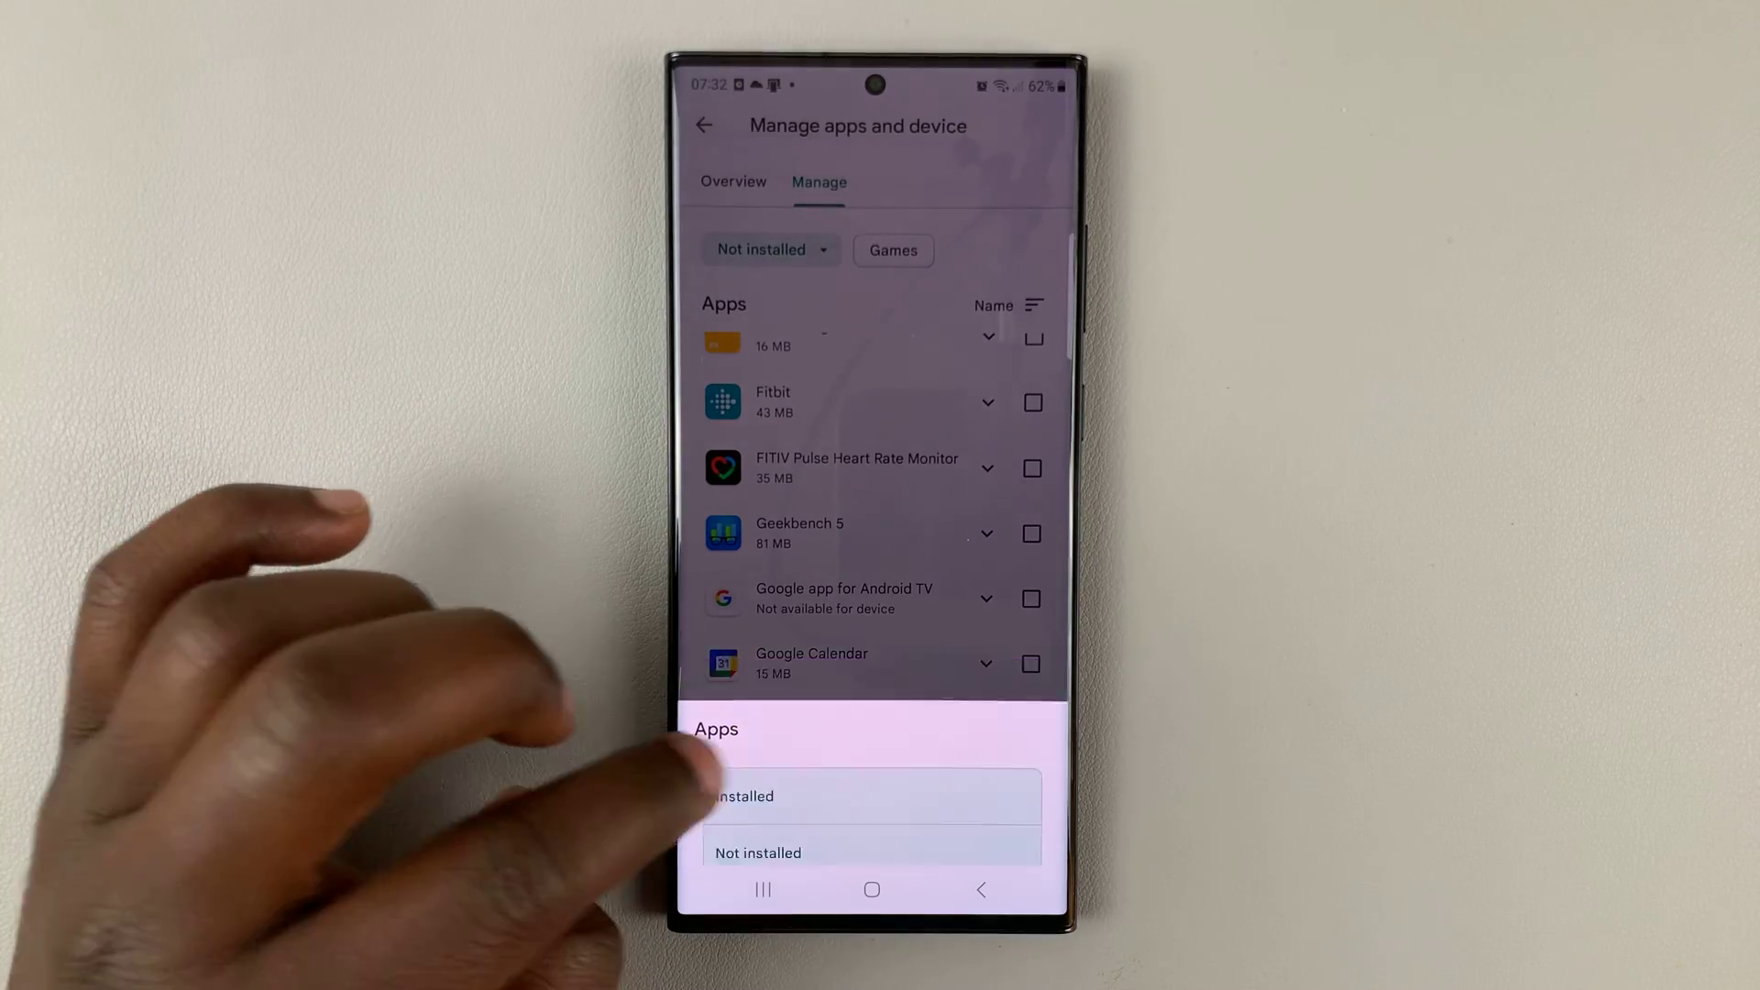
scroll(770, 687, "down", 3)
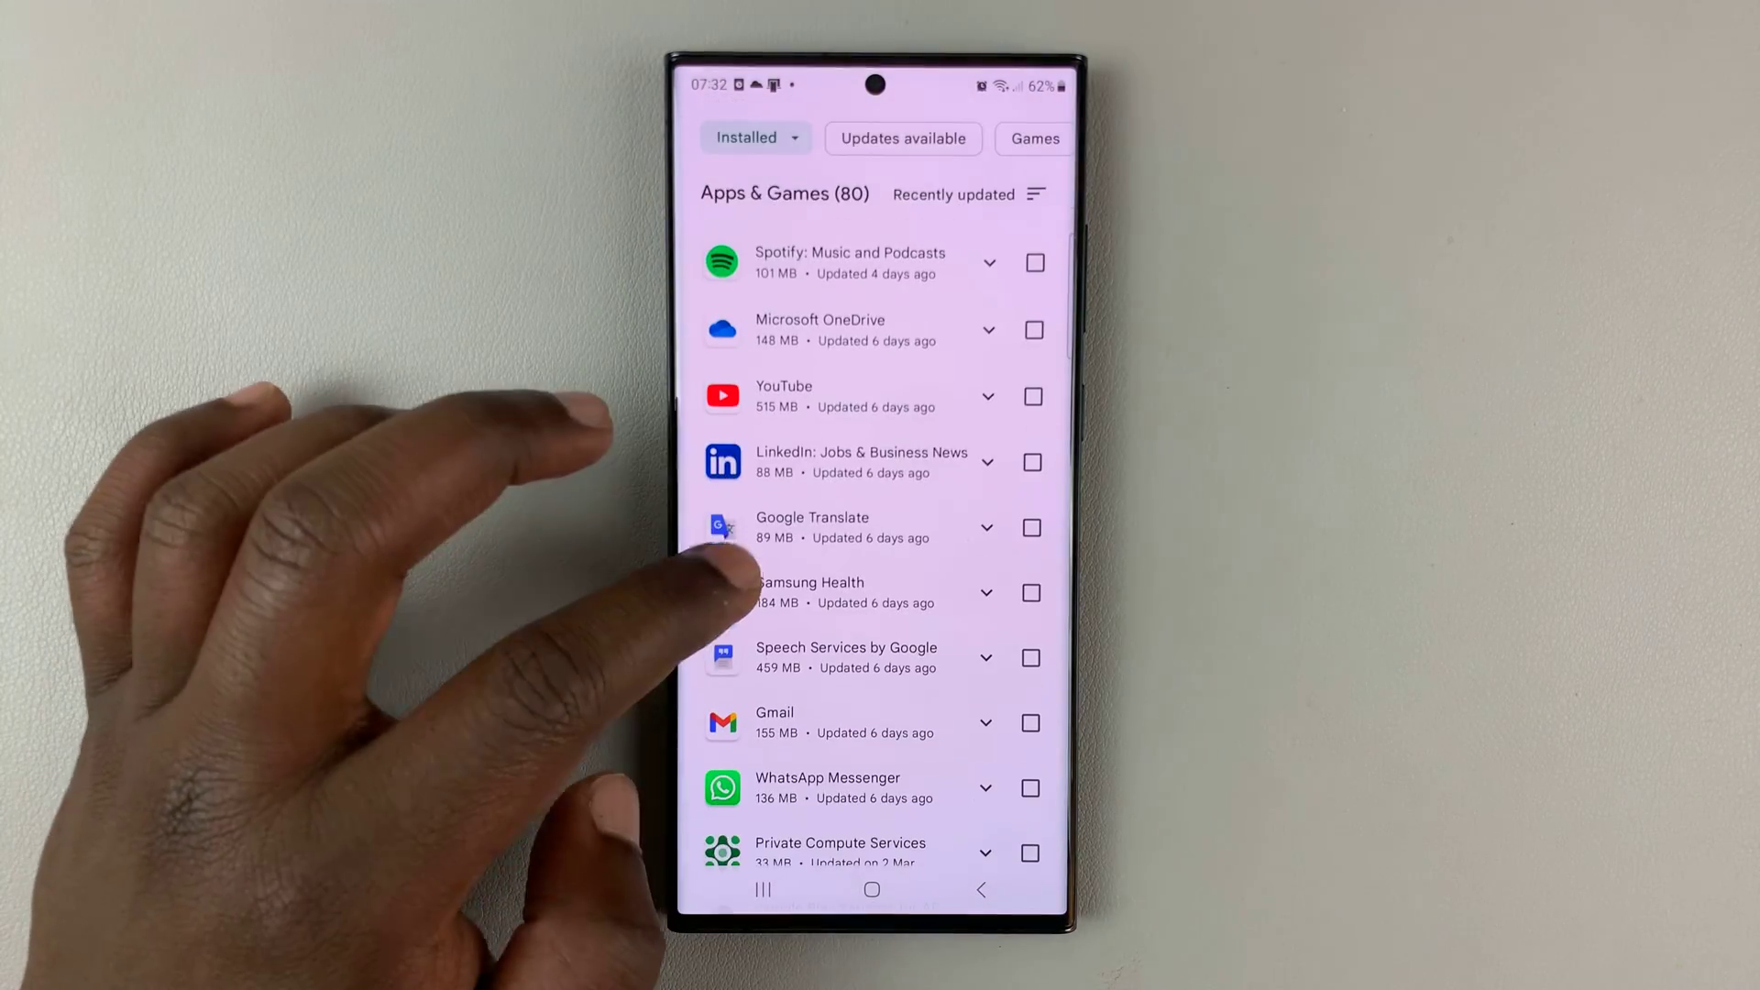
left_click(1033, 396)
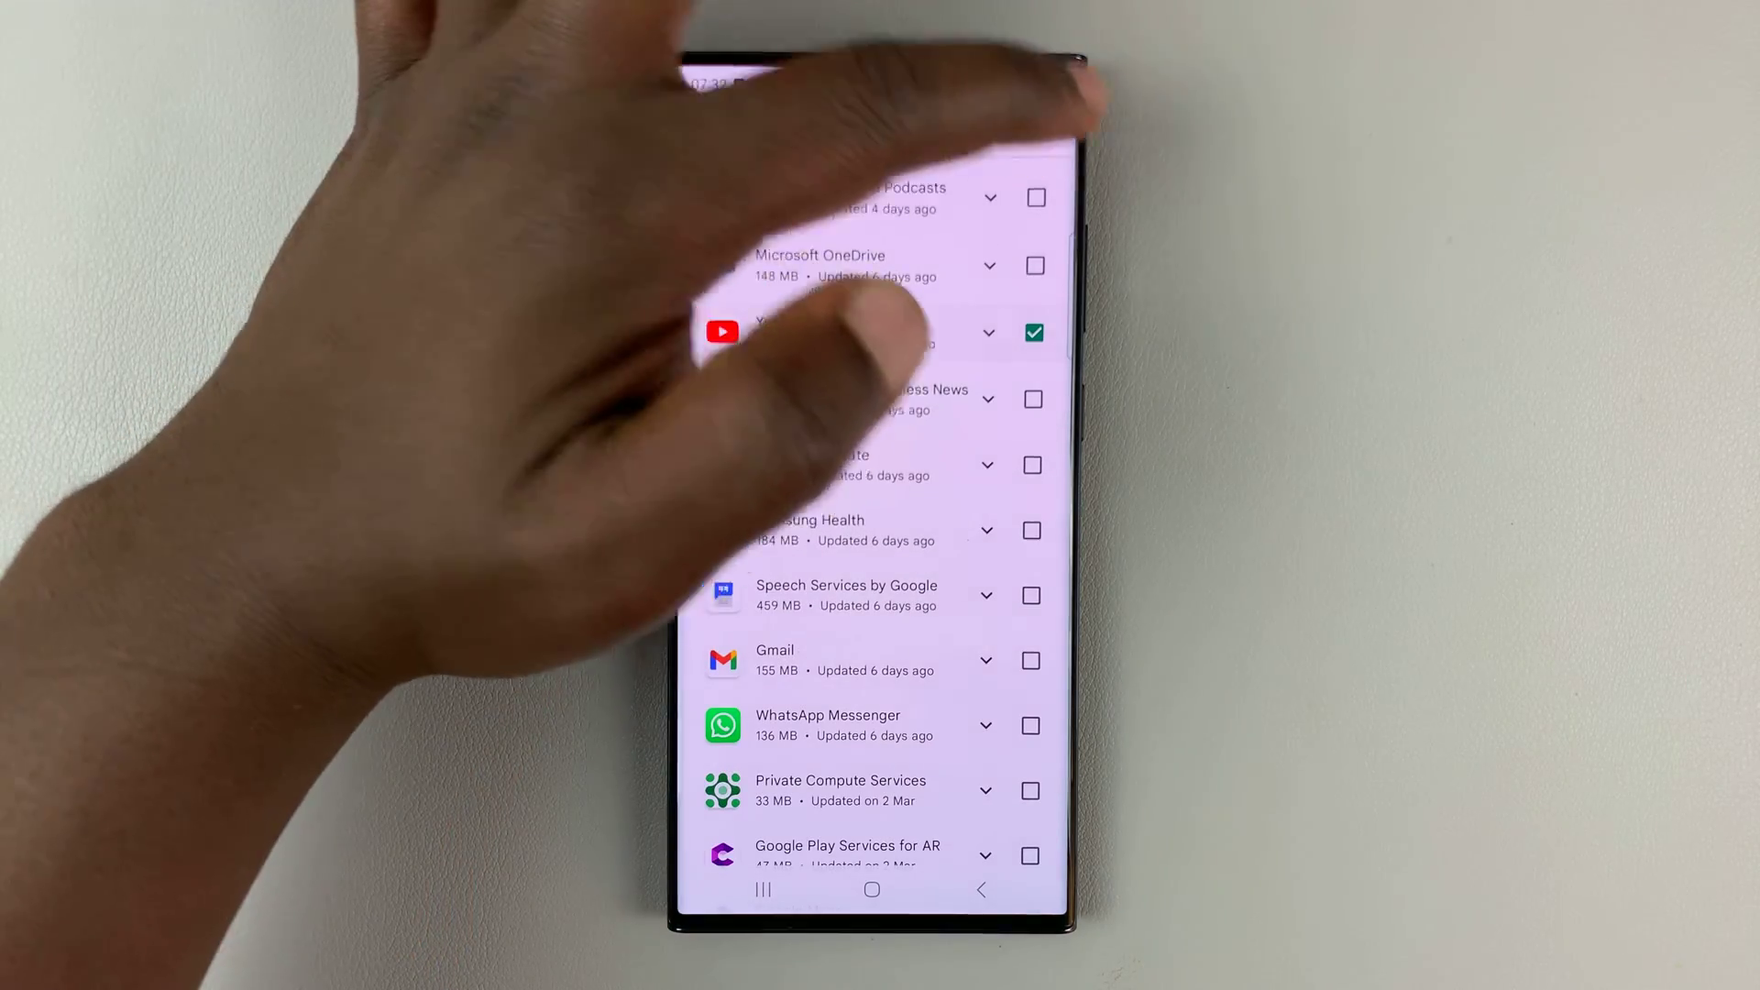
left_click(1050, 125)
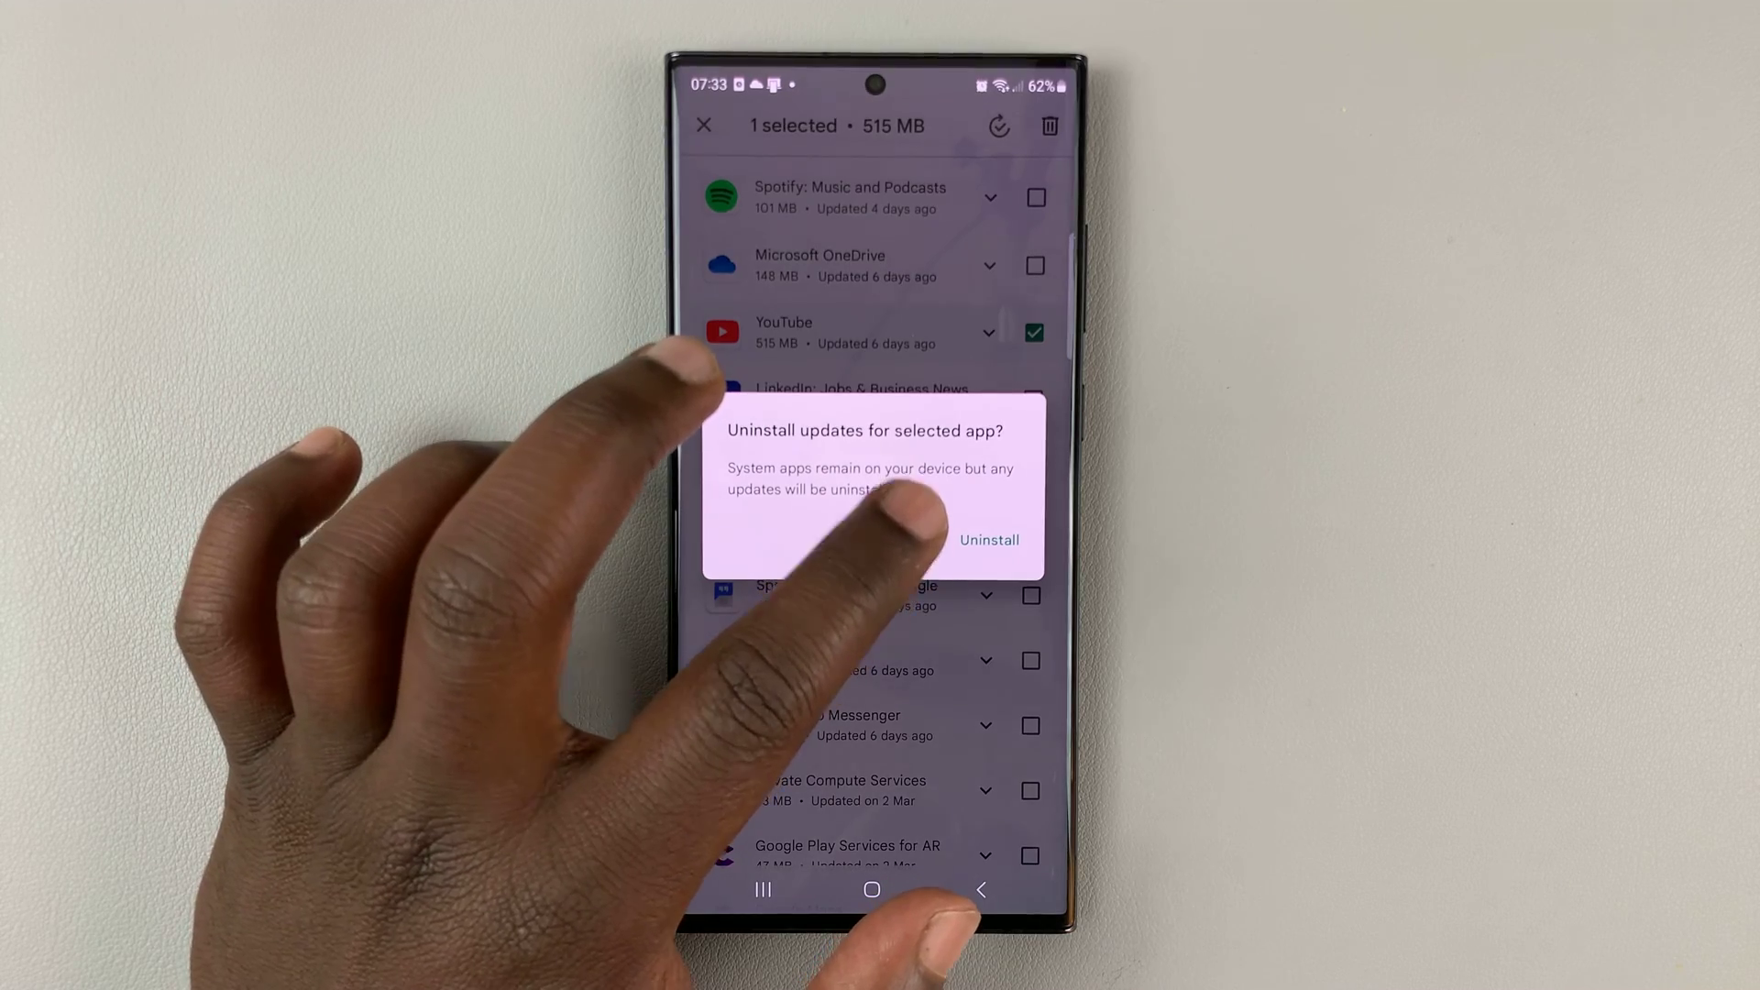
left_click(989, 539)
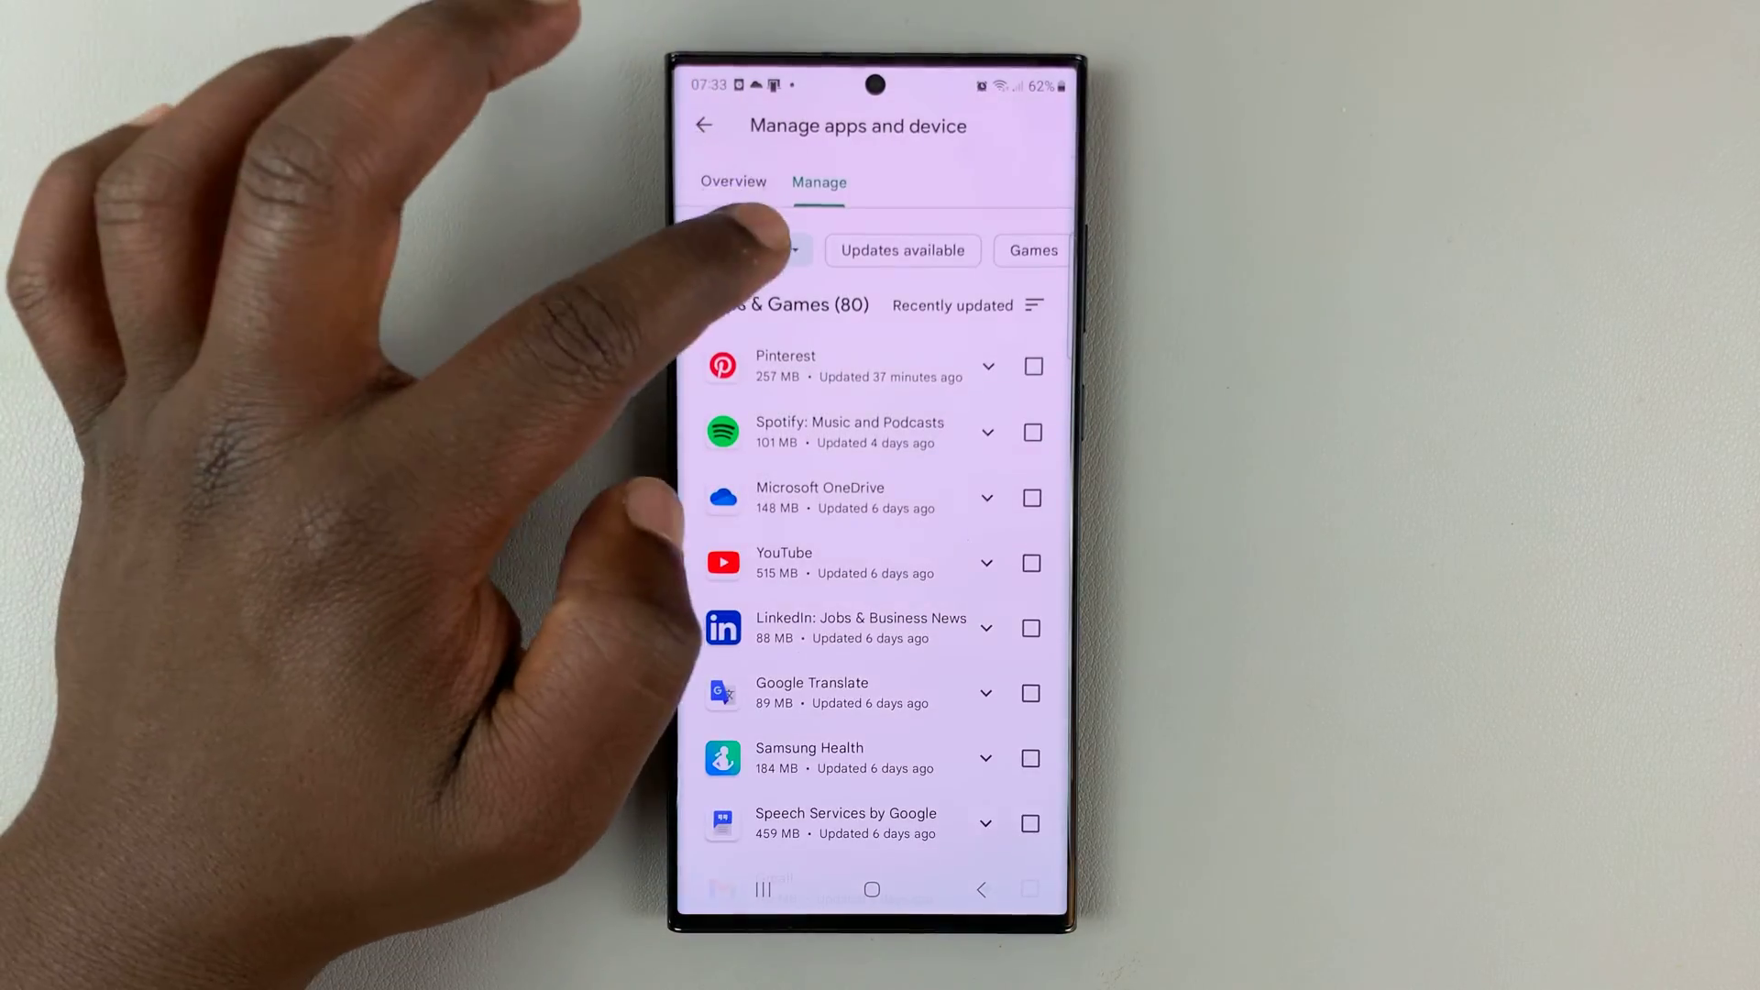
Show Not installed apps and select Carrier Services, Digital Wellbeing, Facebook Gaming and Fitbit.
left_click(757, 249)
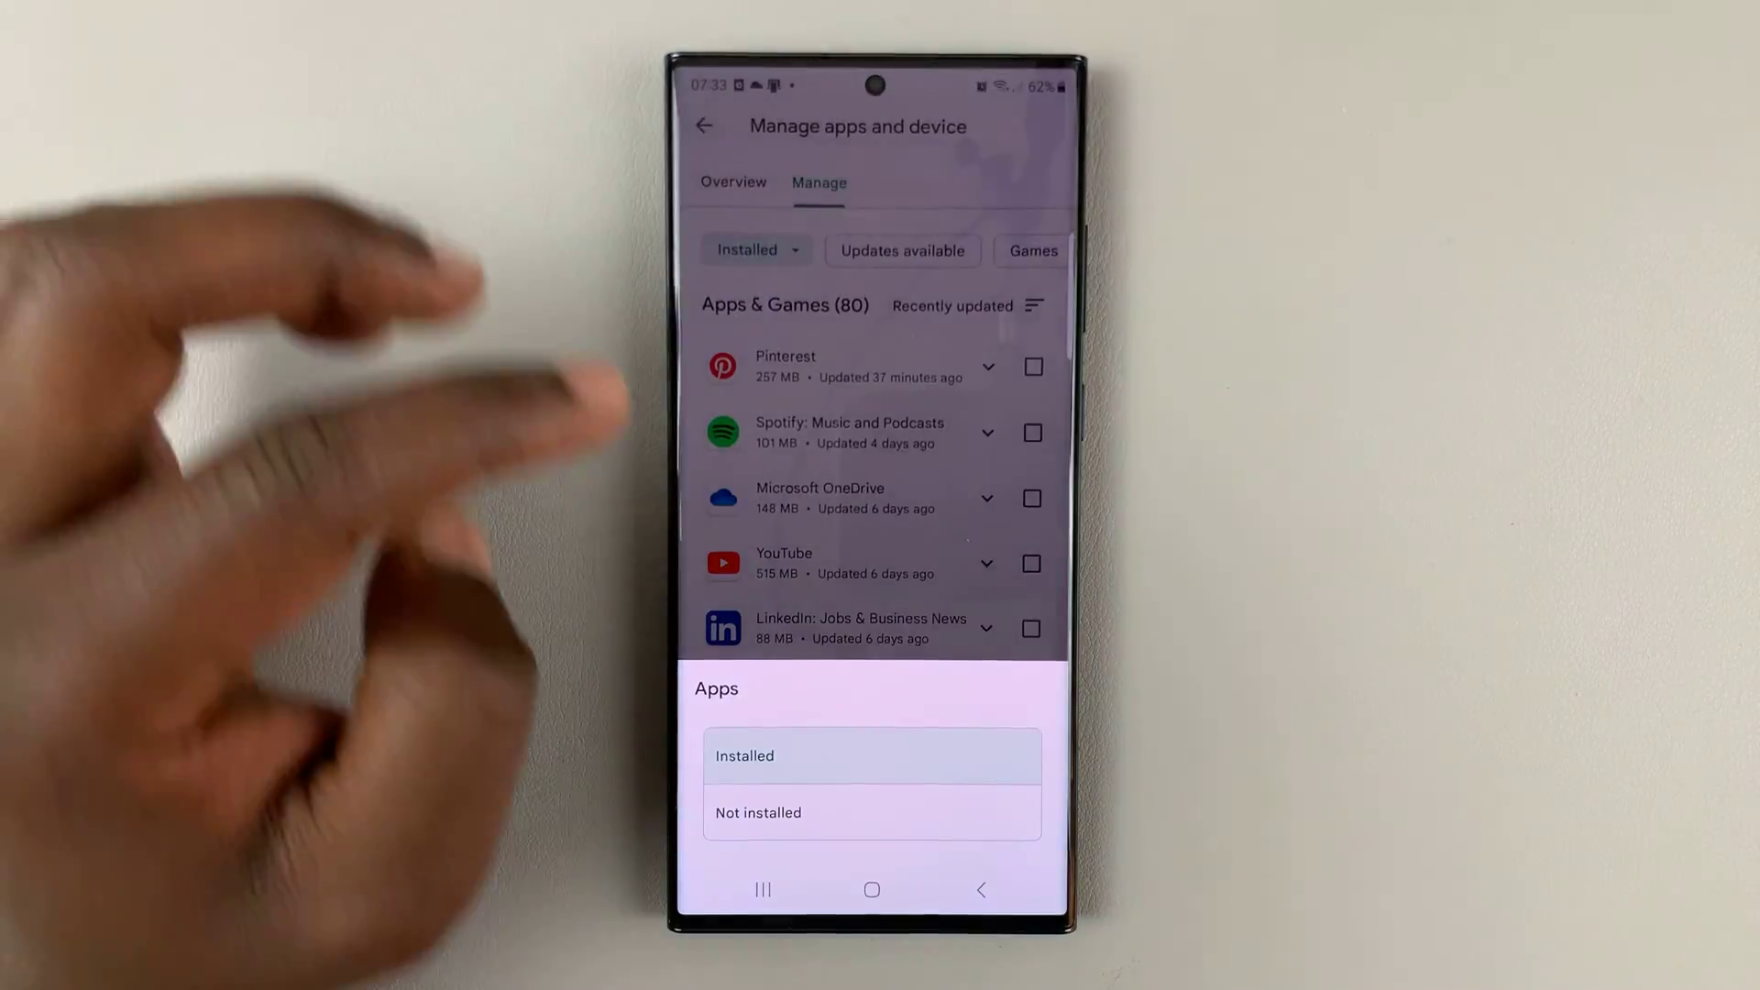
left_click(777, 812)
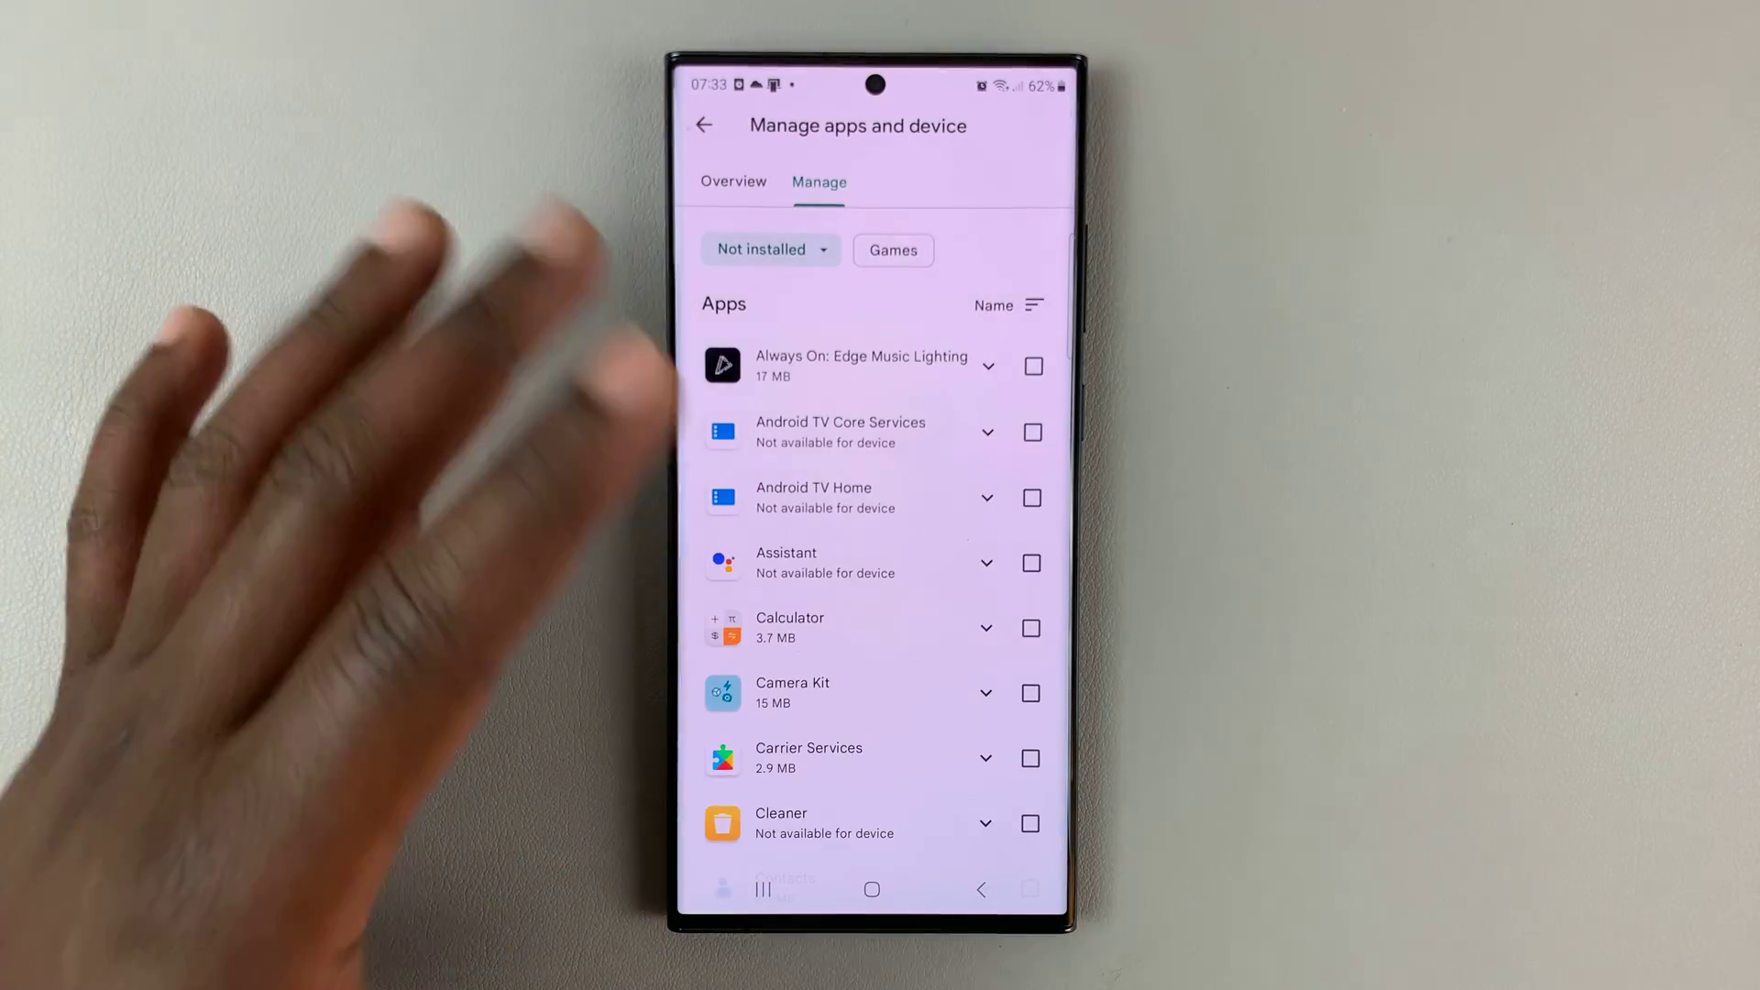
left_click_drag(770, 619, 743, 412)
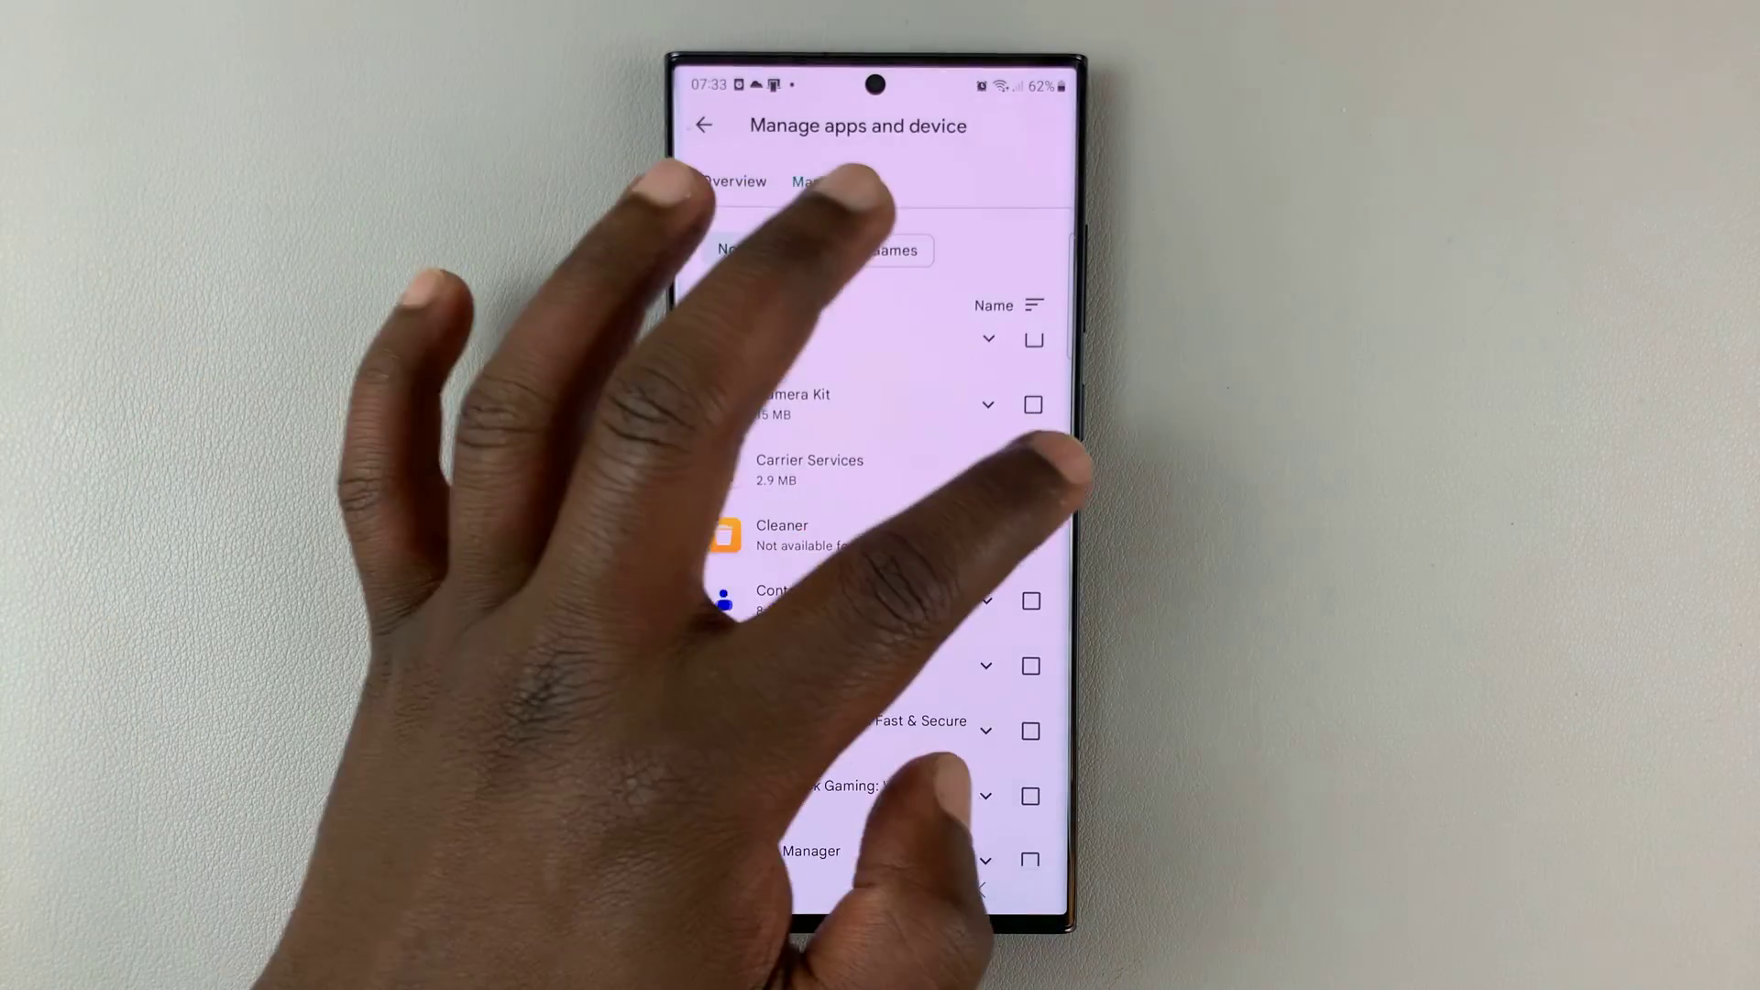
left_click(1034, 422)
left_click(1032, 496)
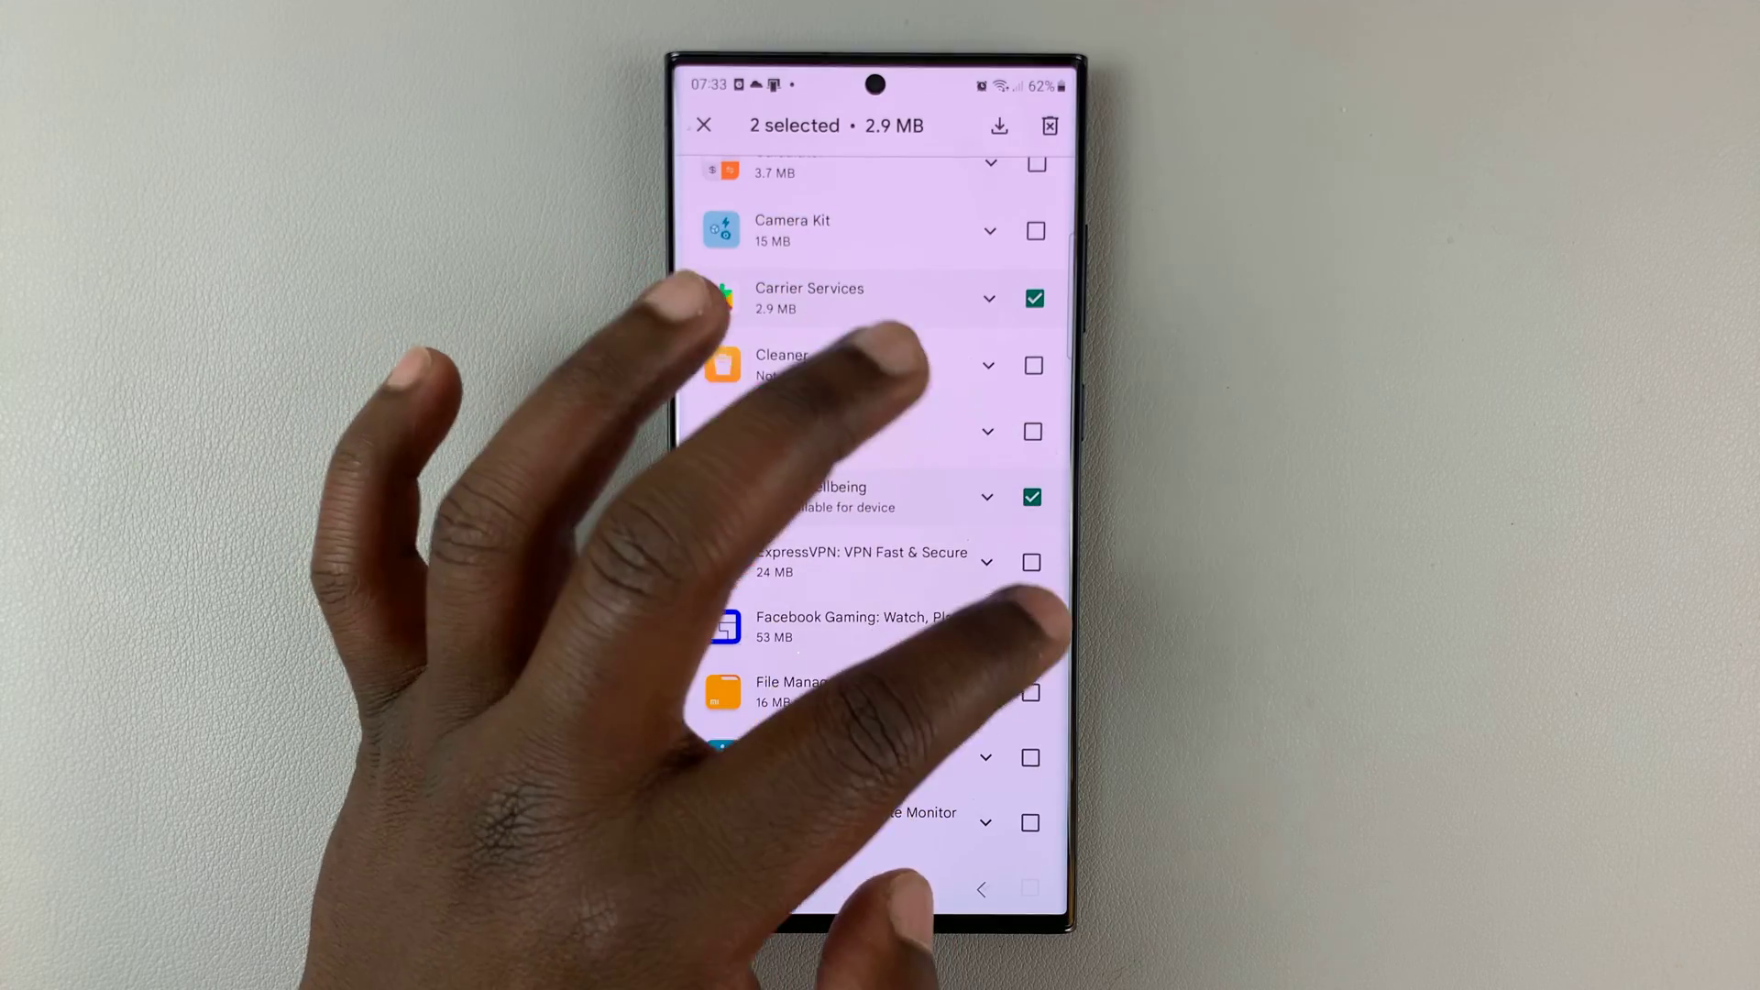
left_click(1032, 627)
left_click(1031, 758)
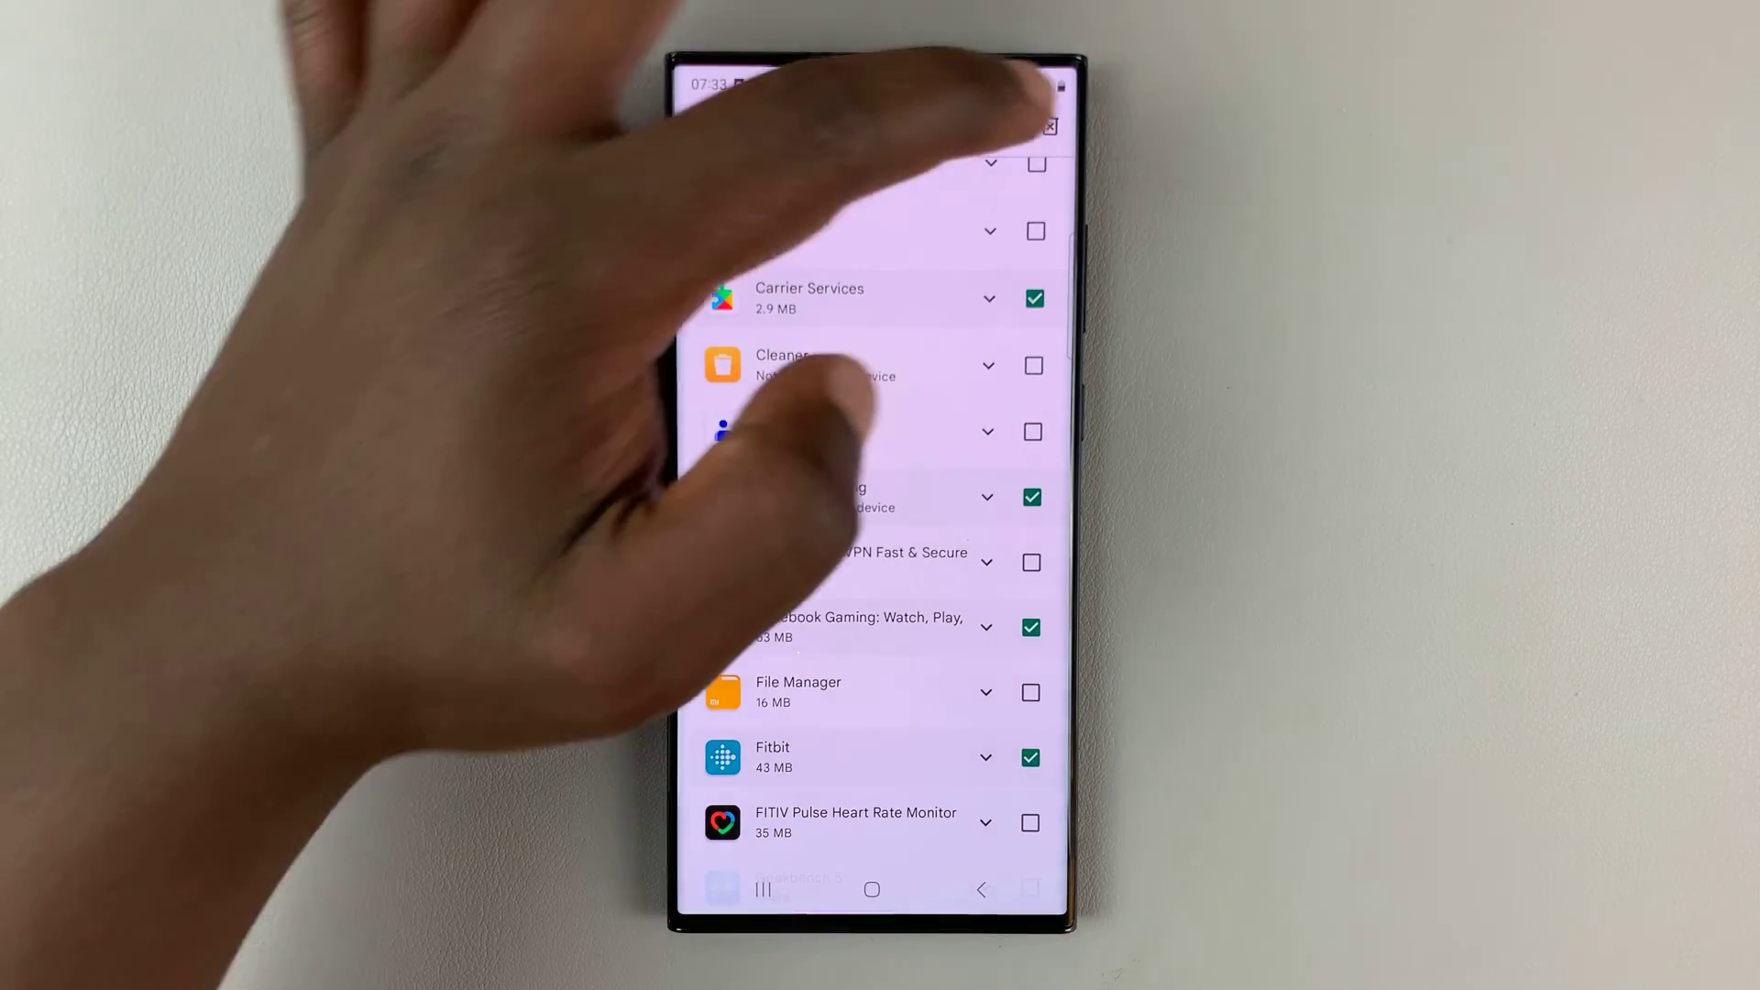
Cancel removing the four apps, clear the selection, and return to For you.
left_click(1049, 125)
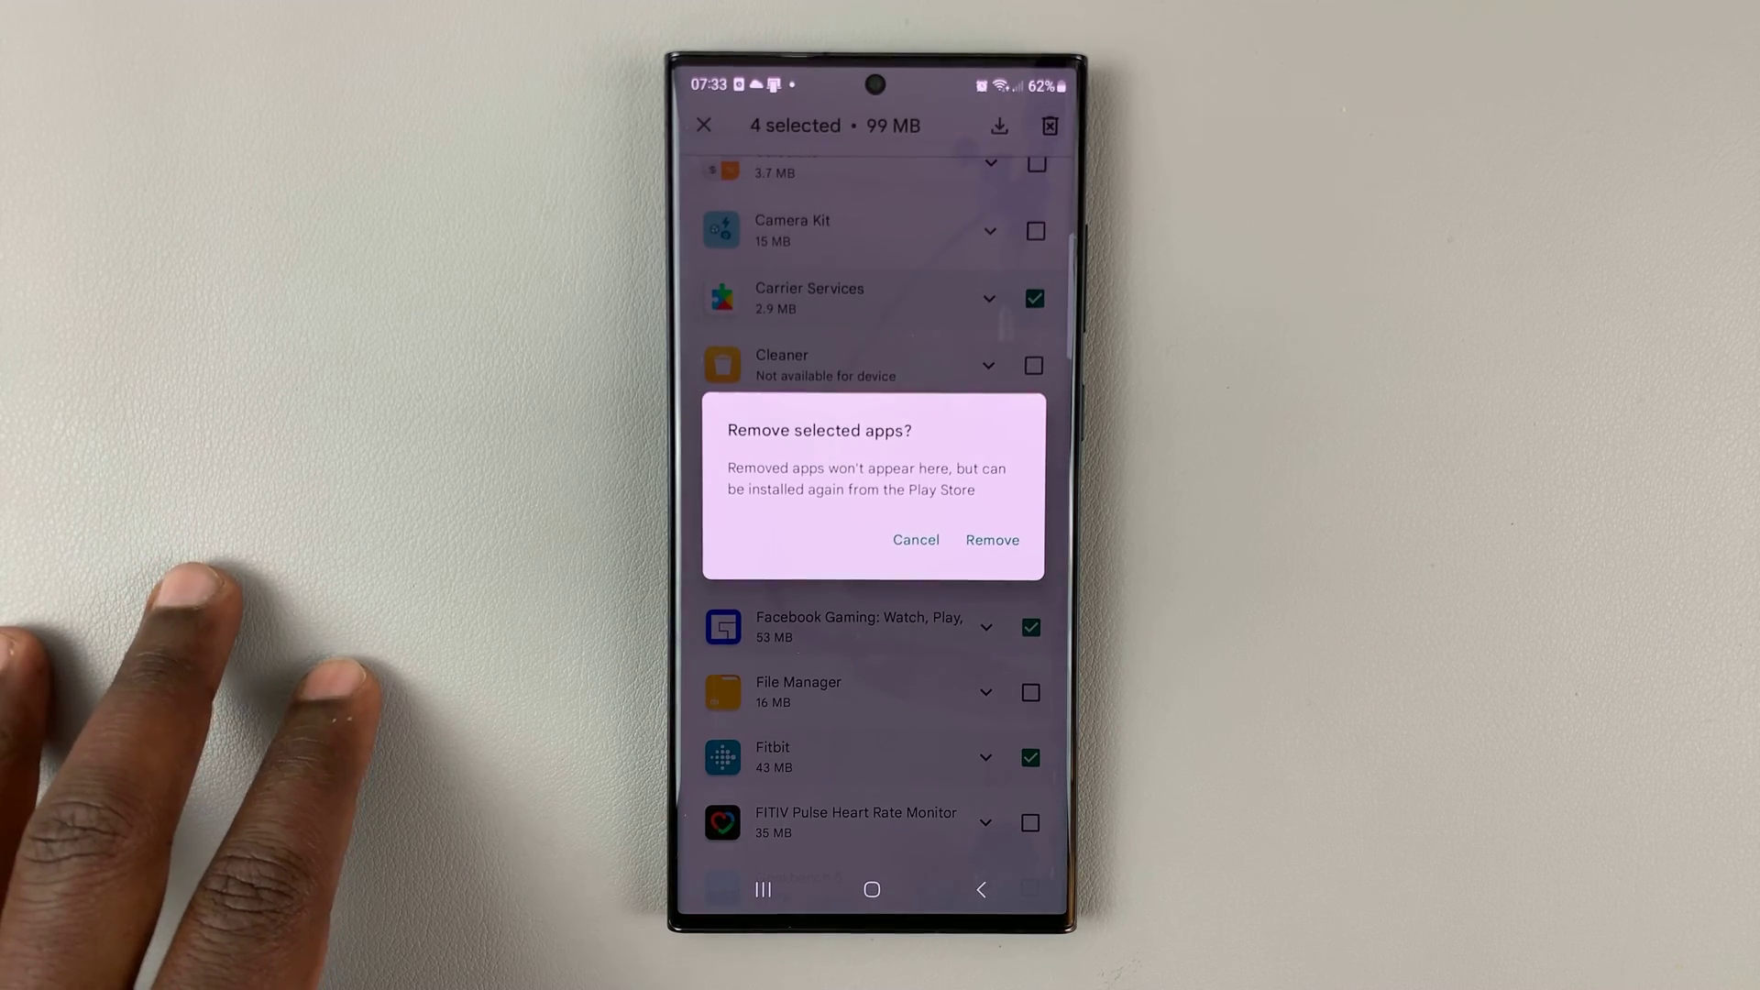
left_click(872, 756)
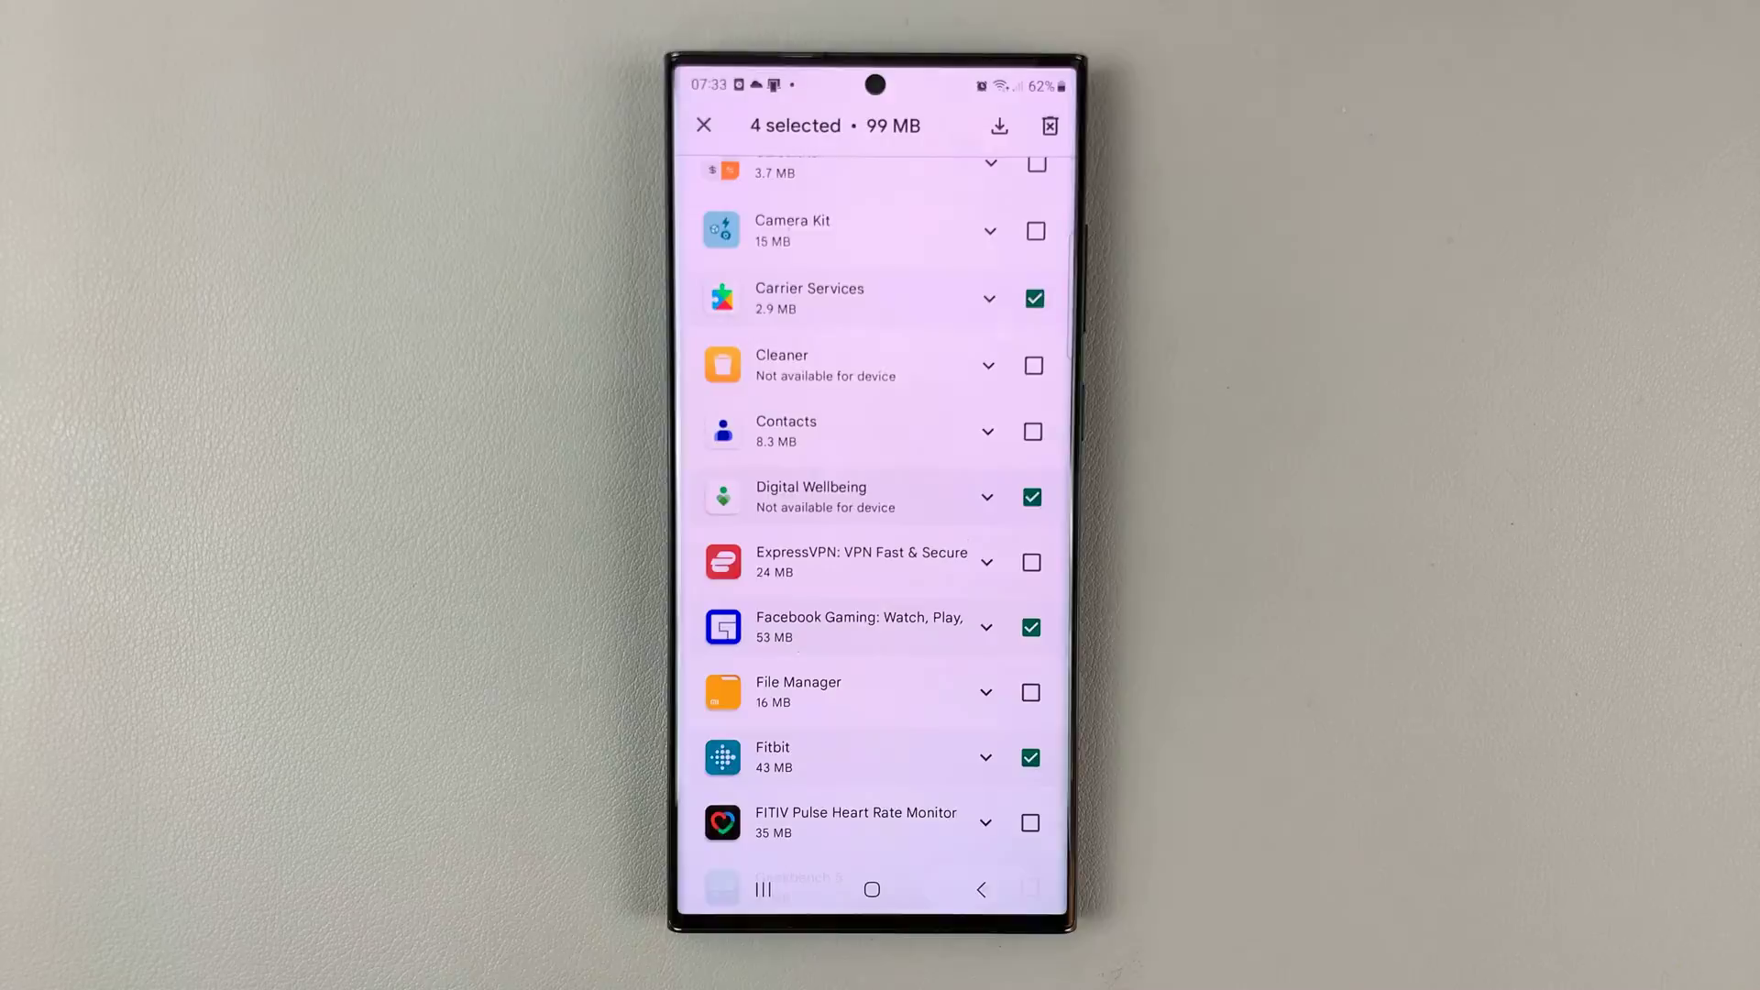
scroll(873, 551, "up", 5)
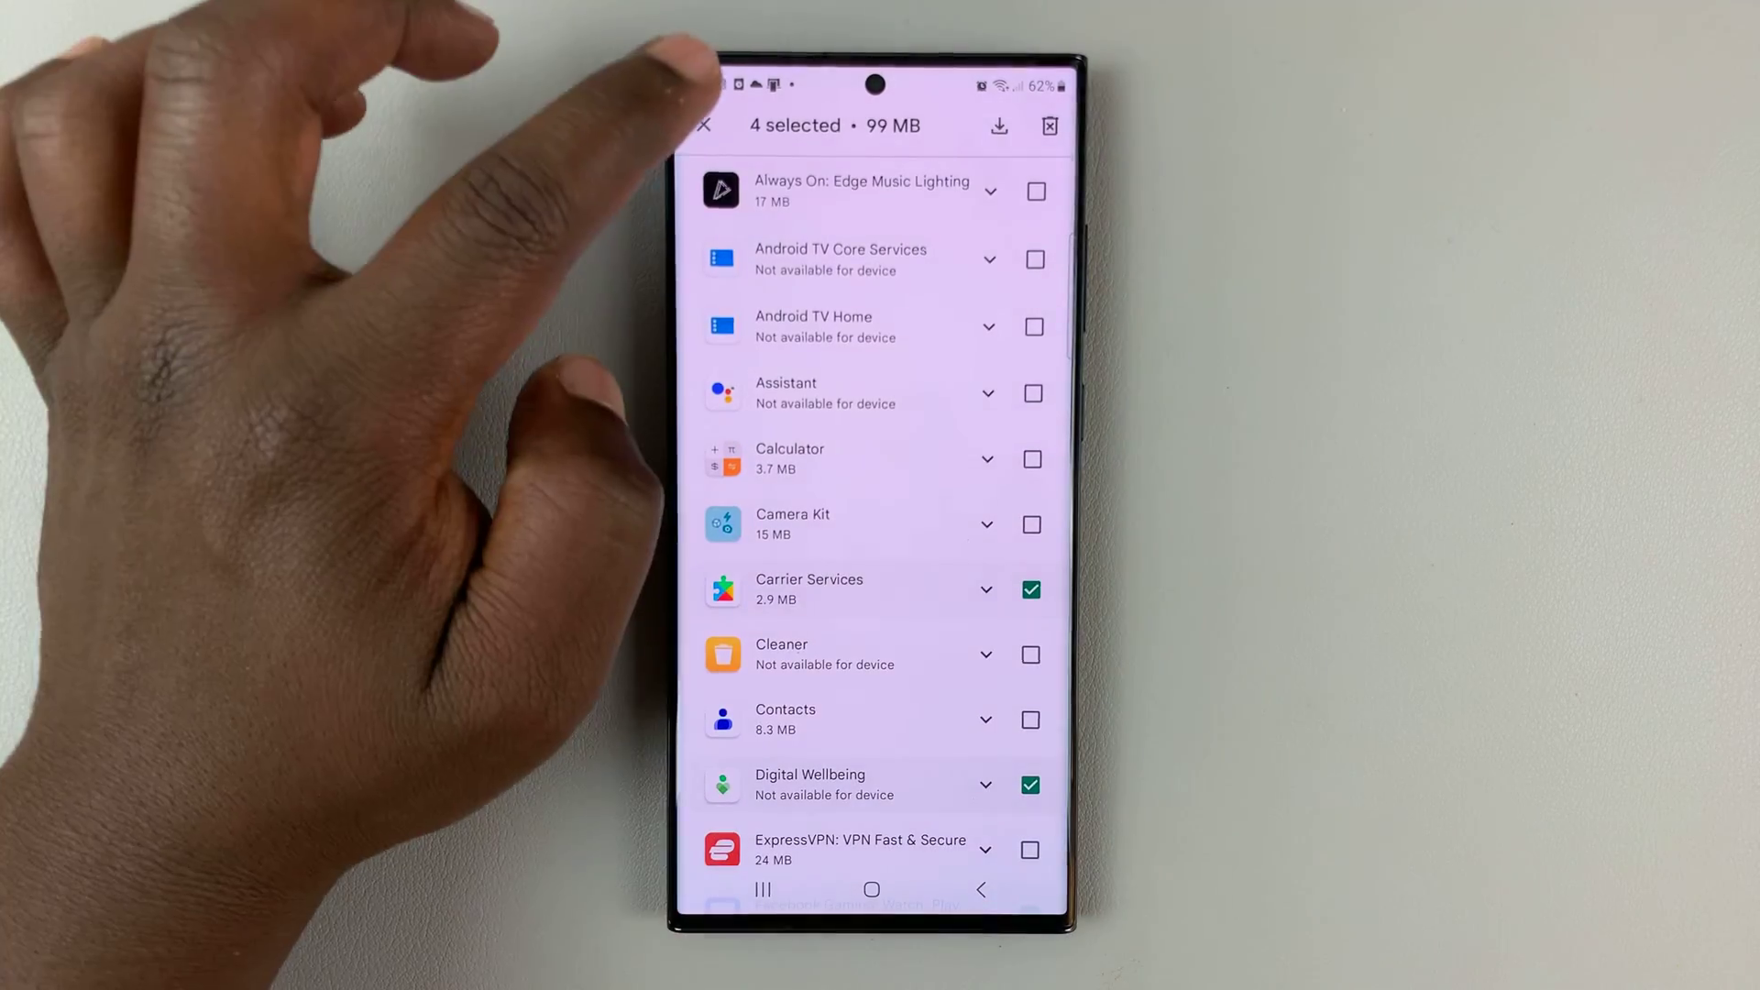
left_click(706, 126)
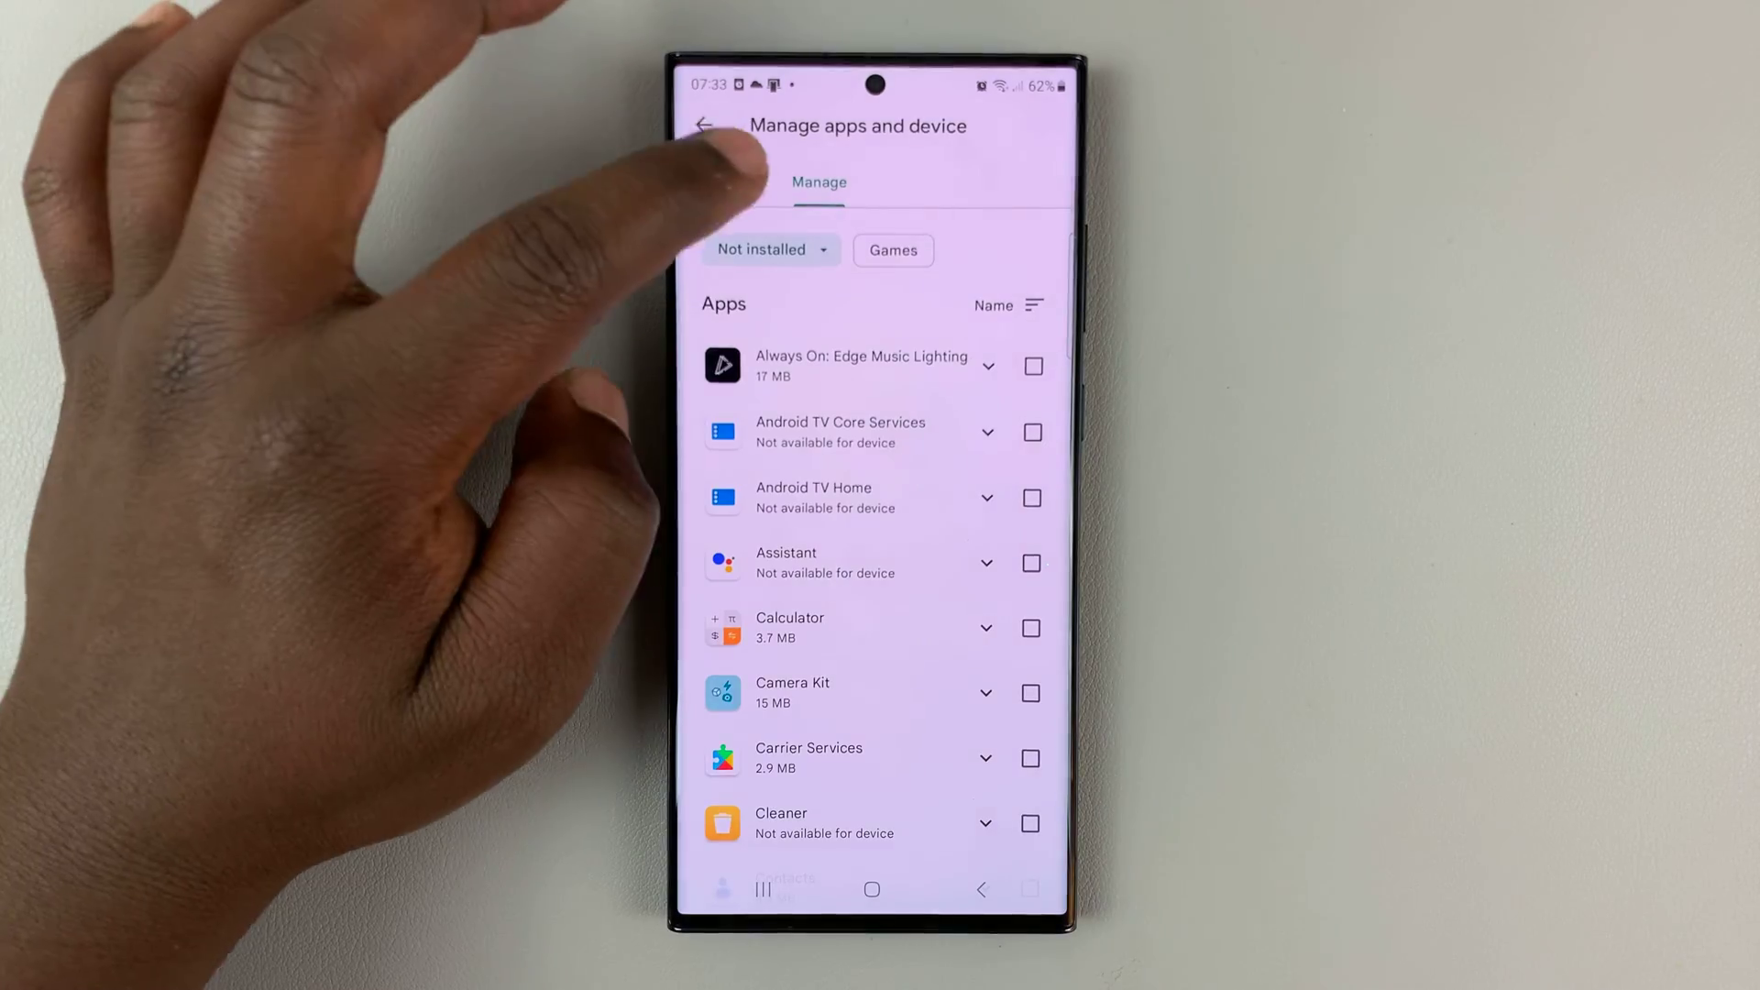
left_click(734, 180)
left_click(705, 125)
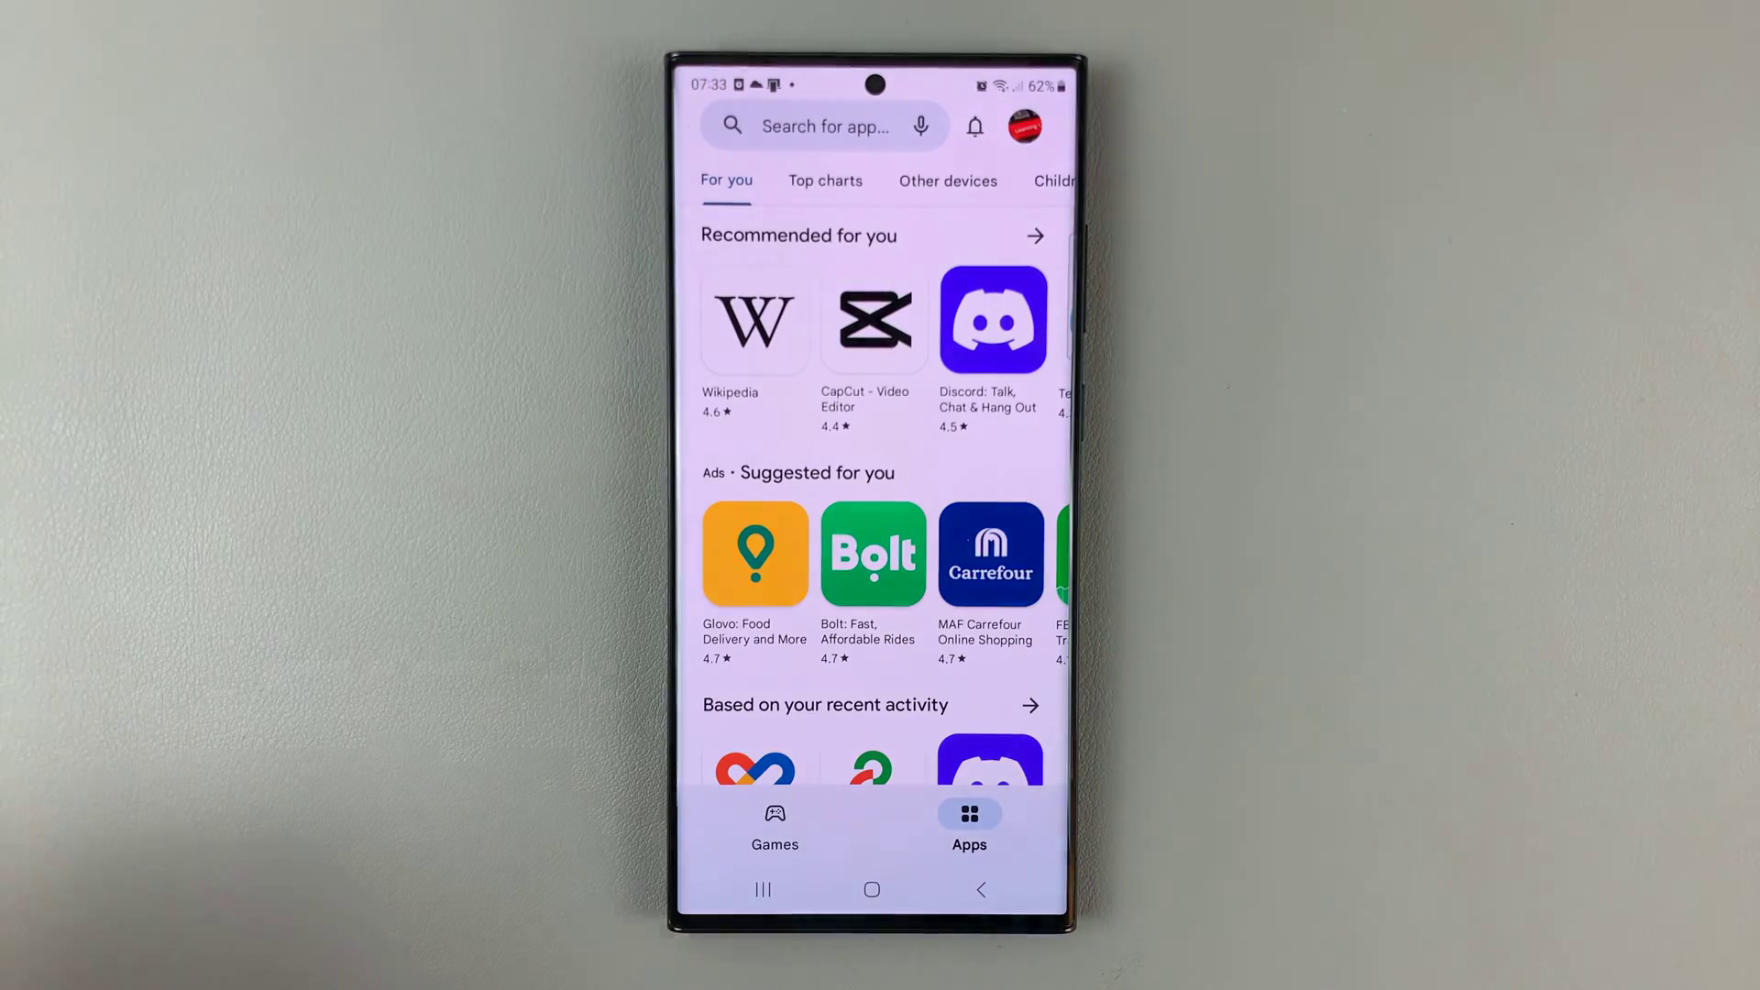